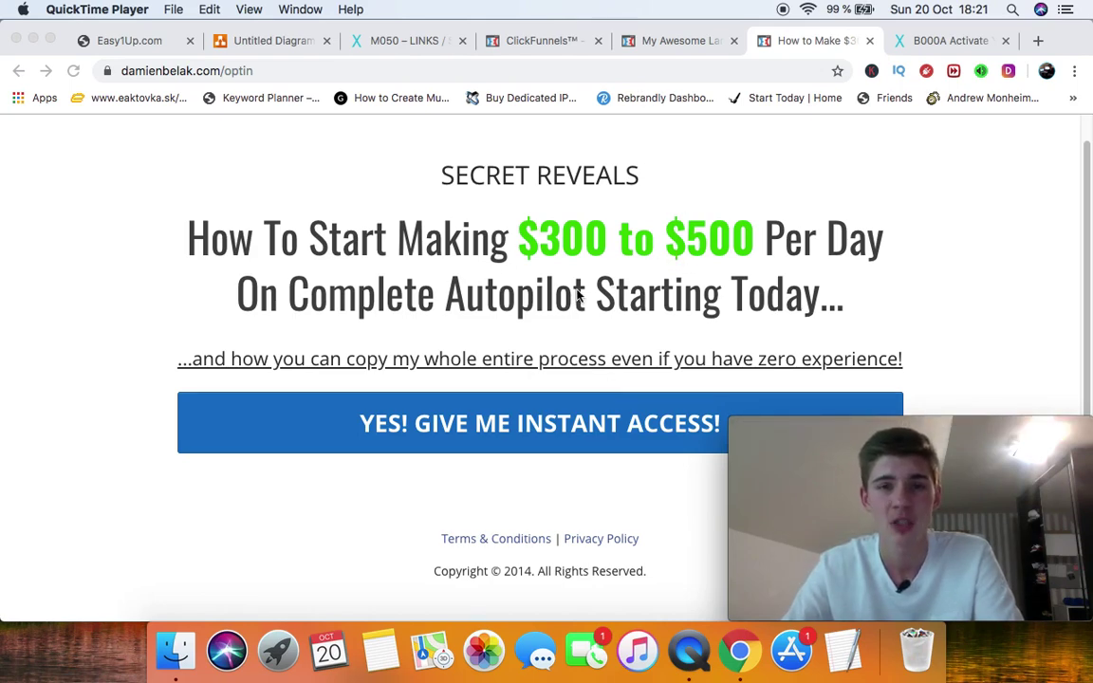
Review the existing easy1up landing page and the live opt-in page headline.
left_click(681, 42)
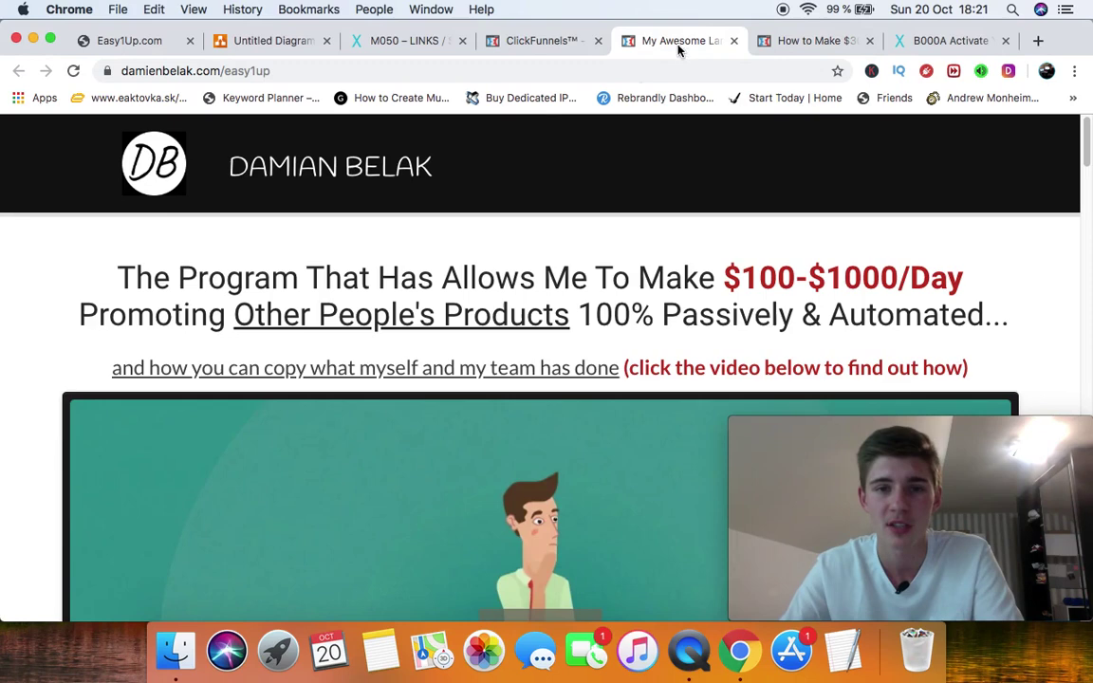
left_click(552, 40)
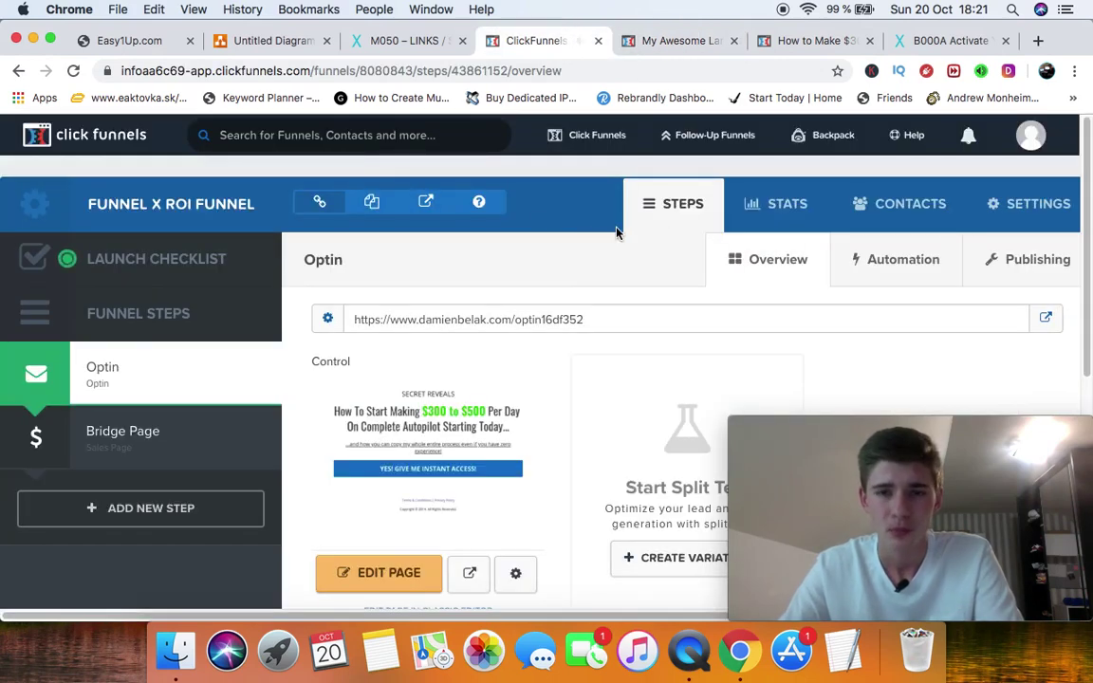
mouse_move(605, 150)
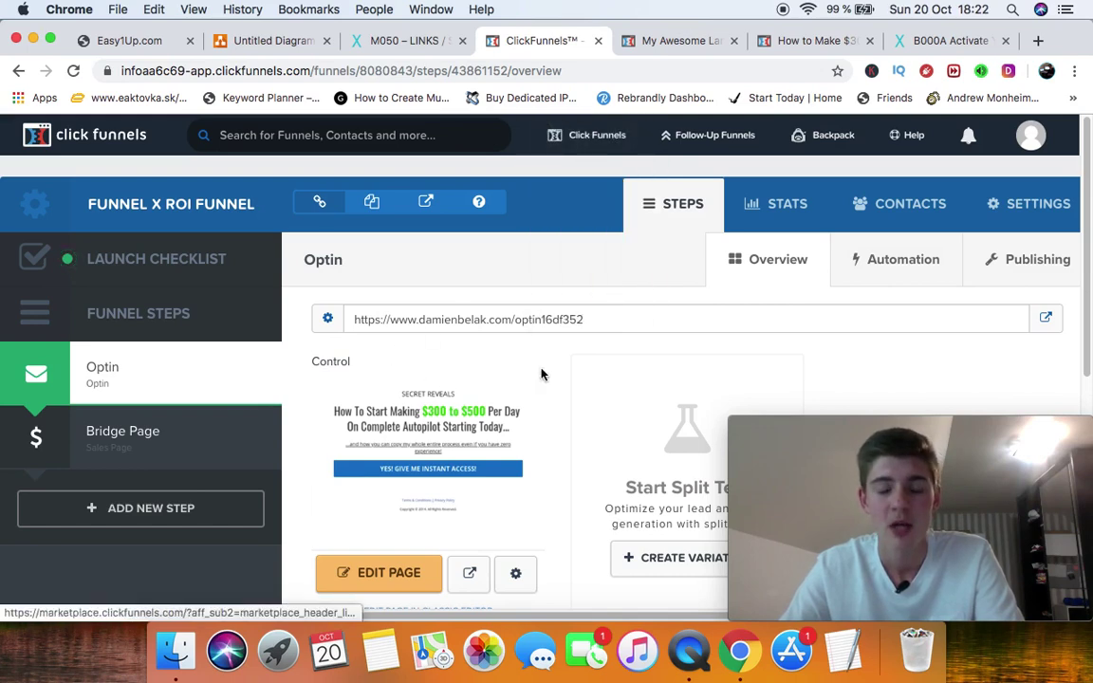
left_click(655, 38)
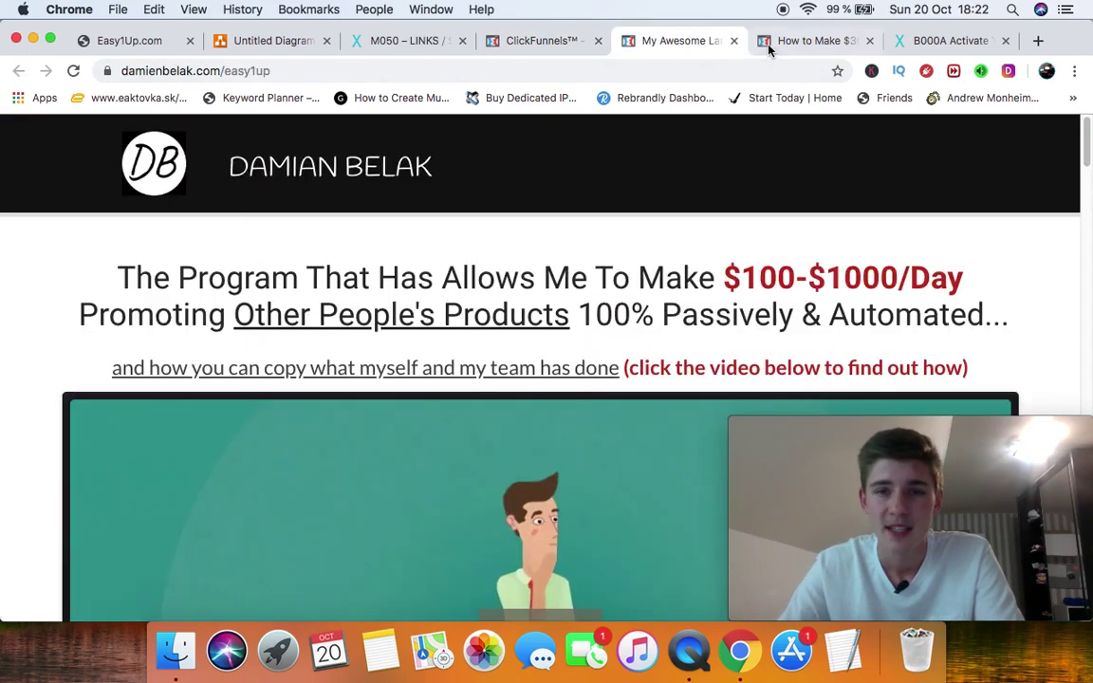
left_click(768, 41)
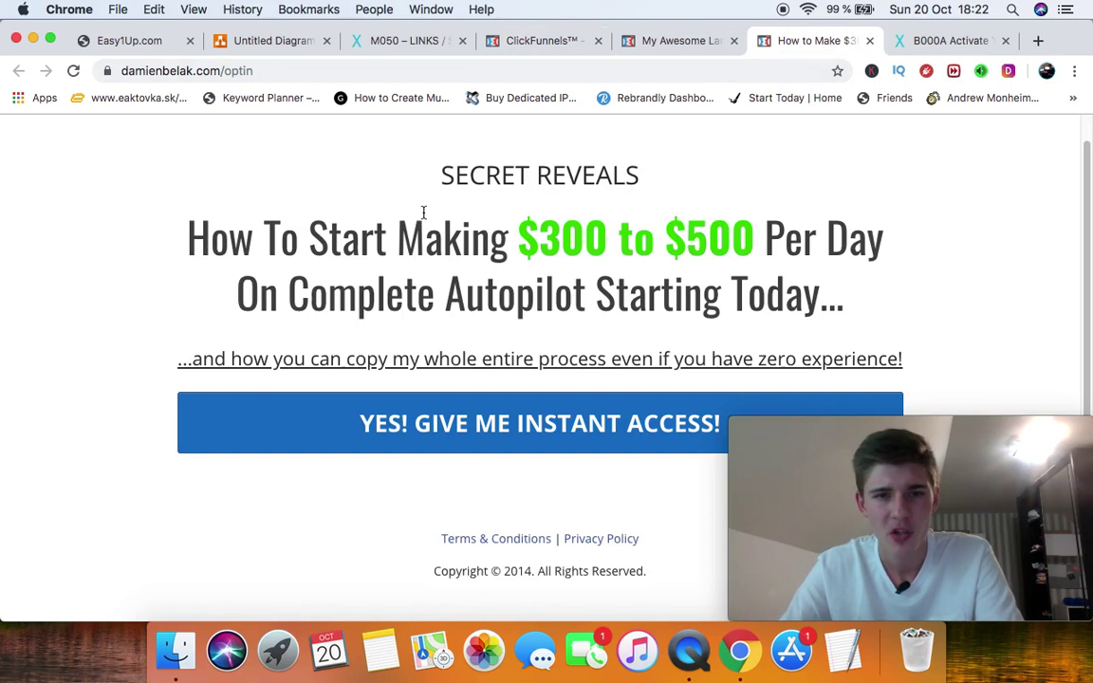
left_click_drag(200, 237, 998, 331)
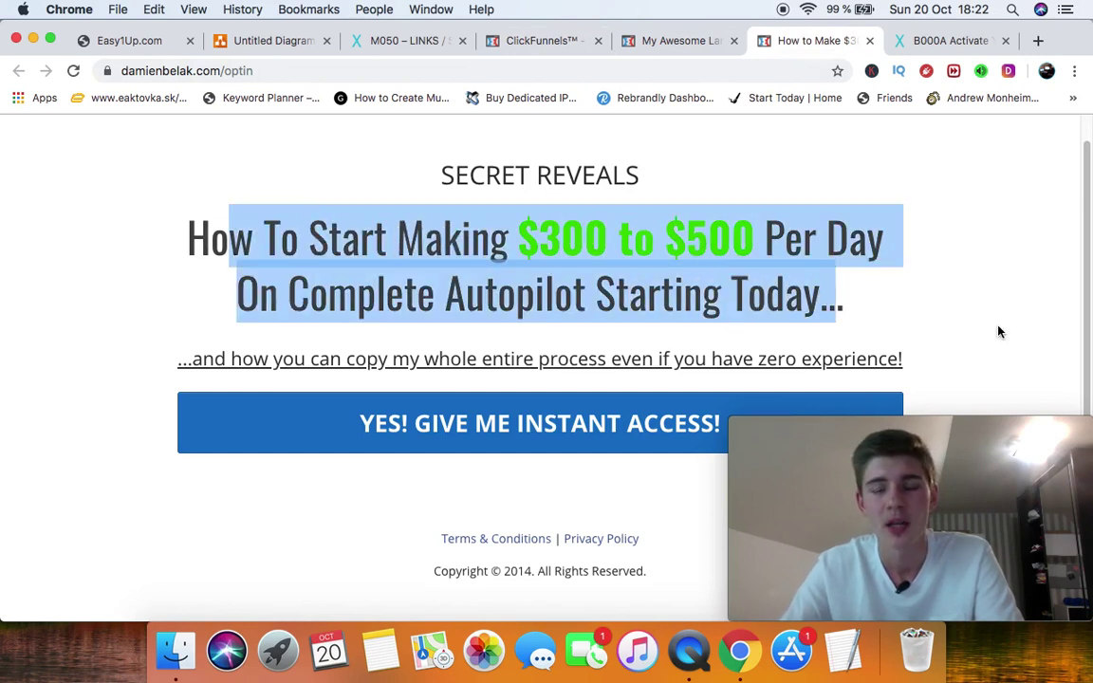
left_click(952, 307)
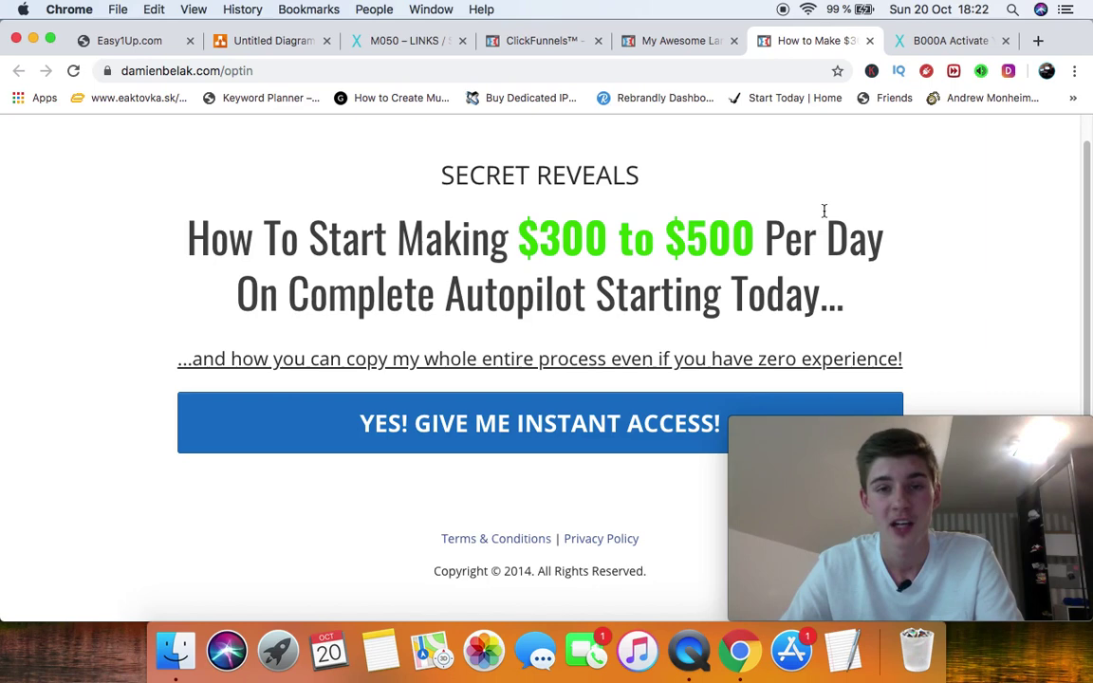
Create a Classic builder Collect Emails funnel named 'Optin Test page'.
left_click(561, 47)
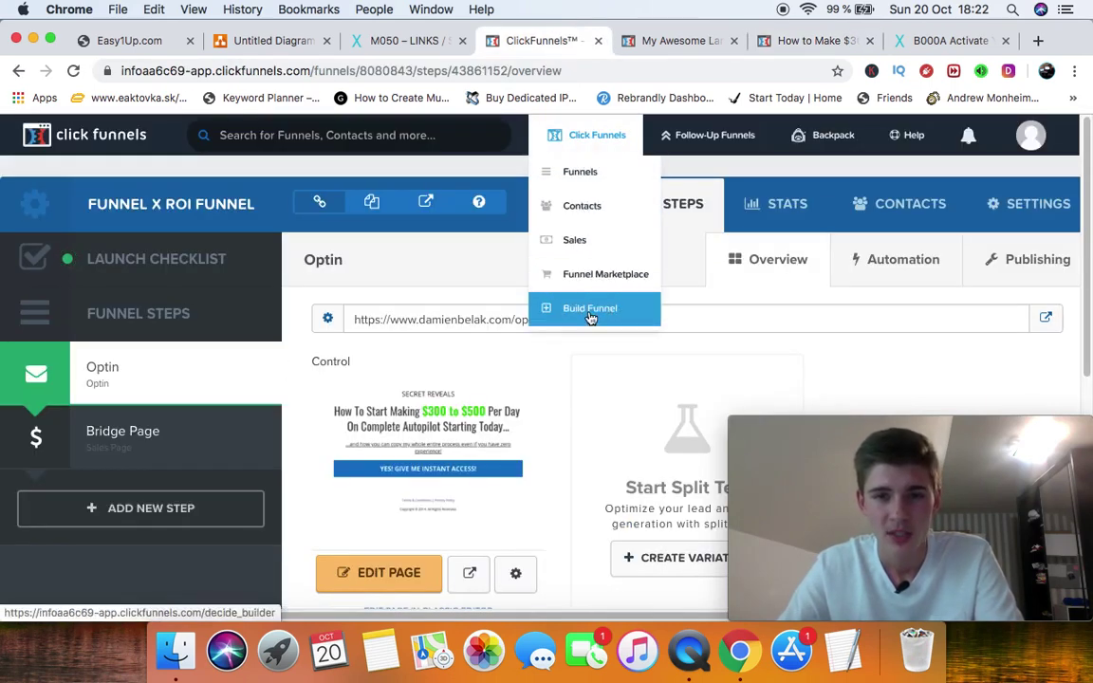
left_click(592, 321)
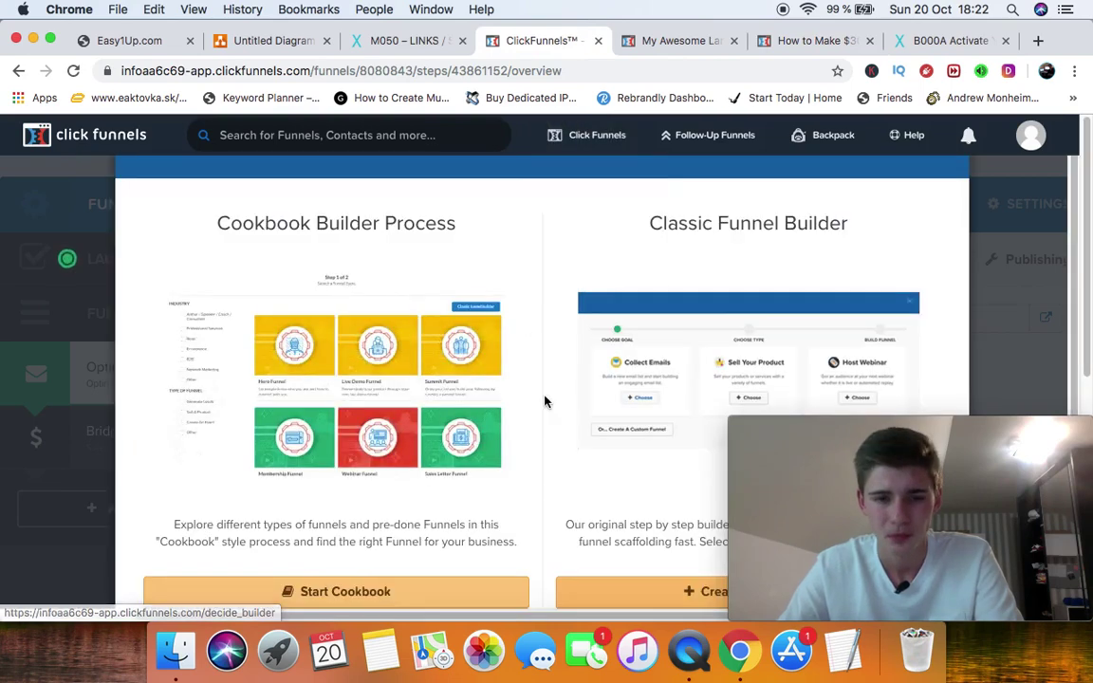
scroll(683, 525, "down", 3)
left_click(685, 479)
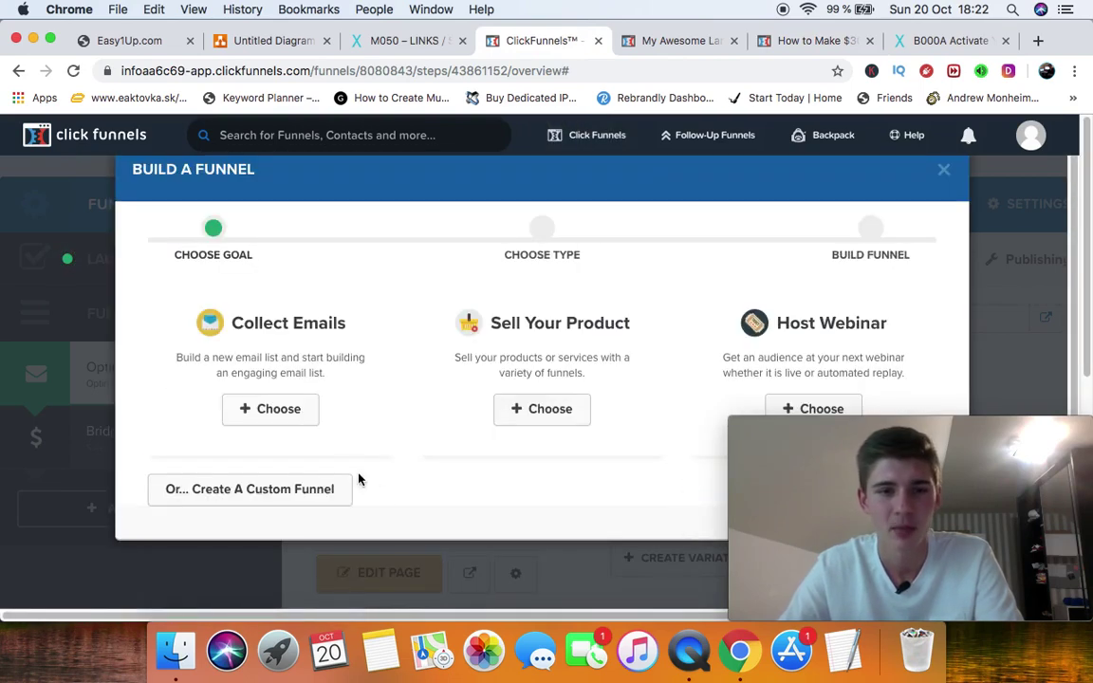
left_click(272, 418)
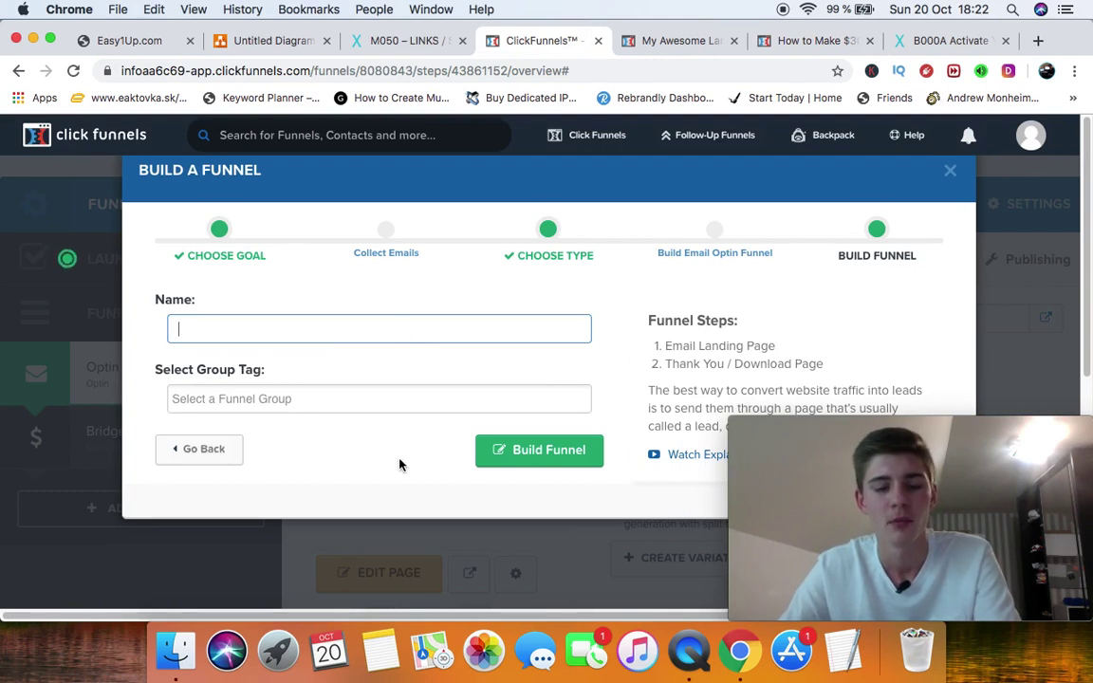
type("Optin Te")
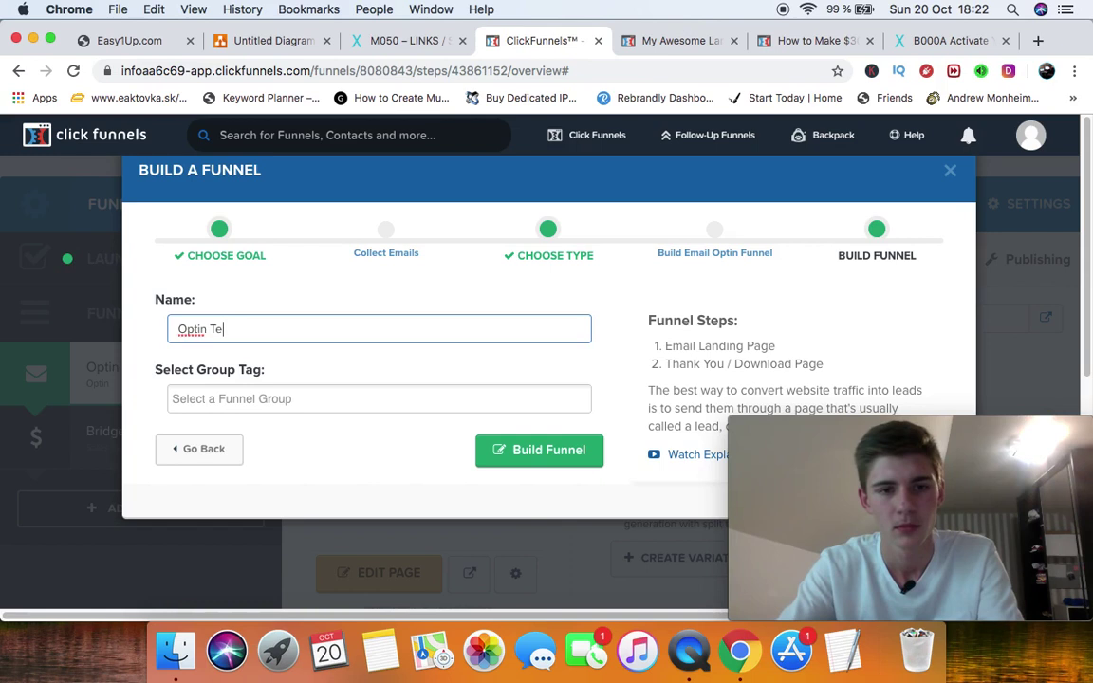
type("st page")
key("Return")
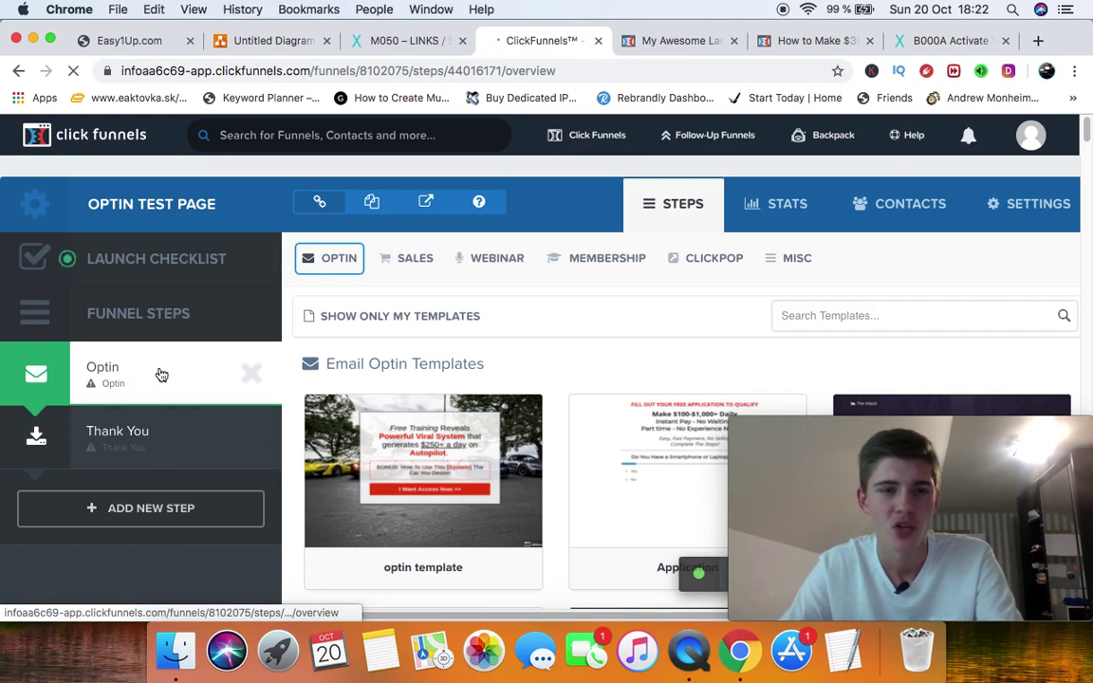
Browse down the optin template gallery past Testimonial Optin, Subtle Geo and Super Clean Optin.
scroll(566, 307, "down", 3)
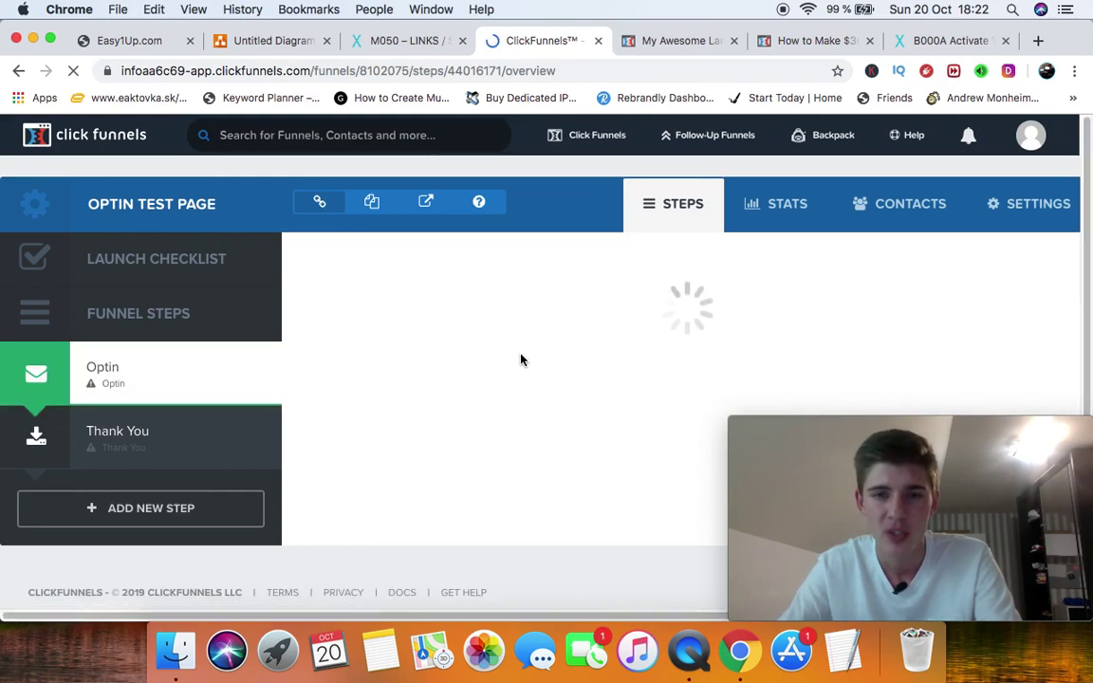
mouse_move(331, 264)
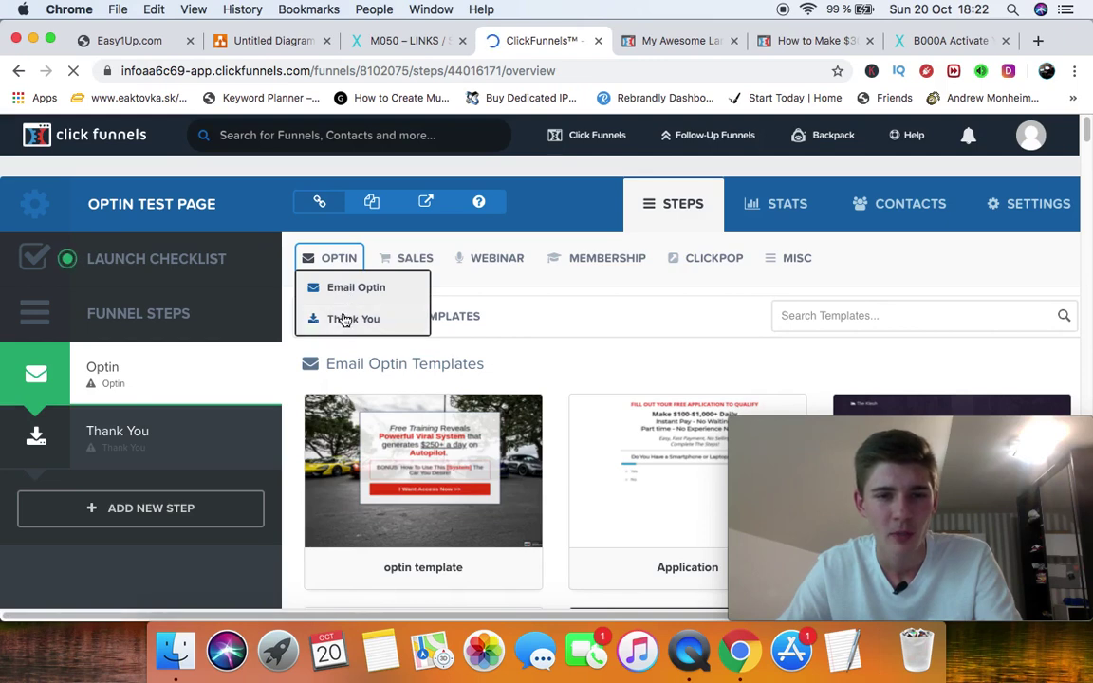
mouse_move(403, 266)
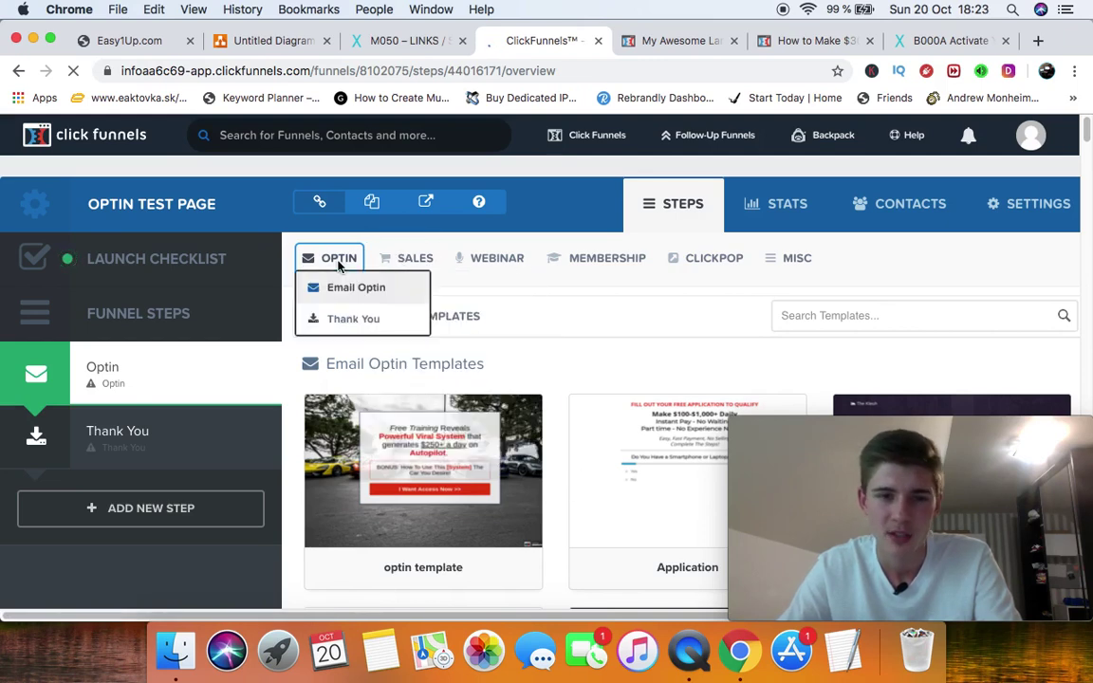
scroll(702, 322, "down", 3)
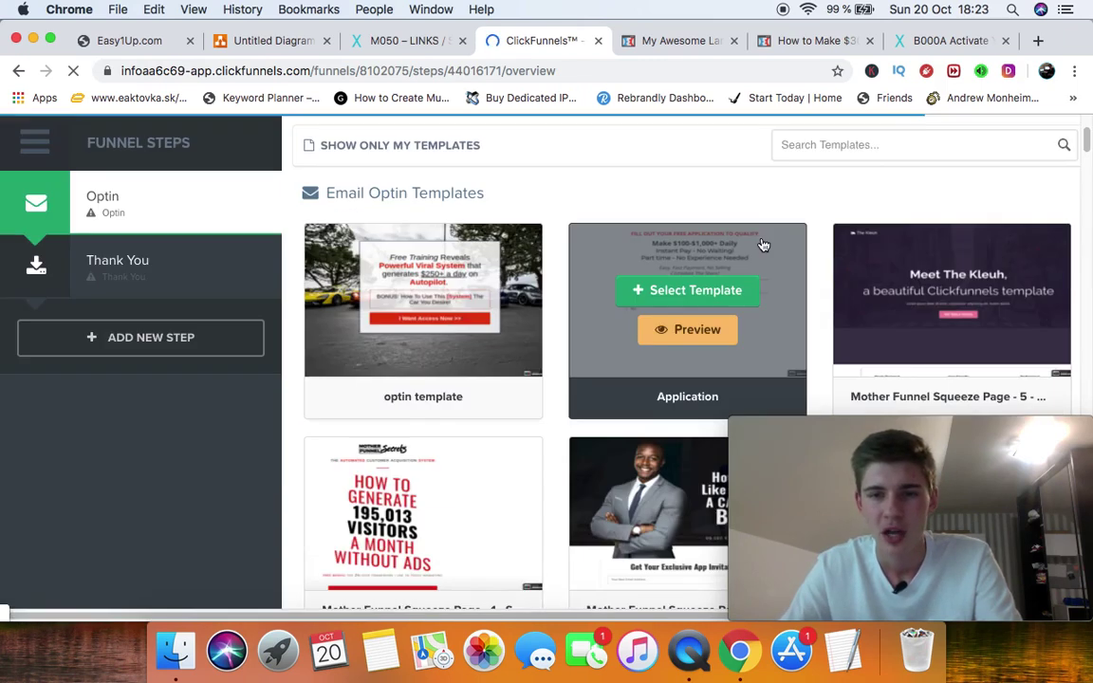
scroll(892, 237, "down", 5)
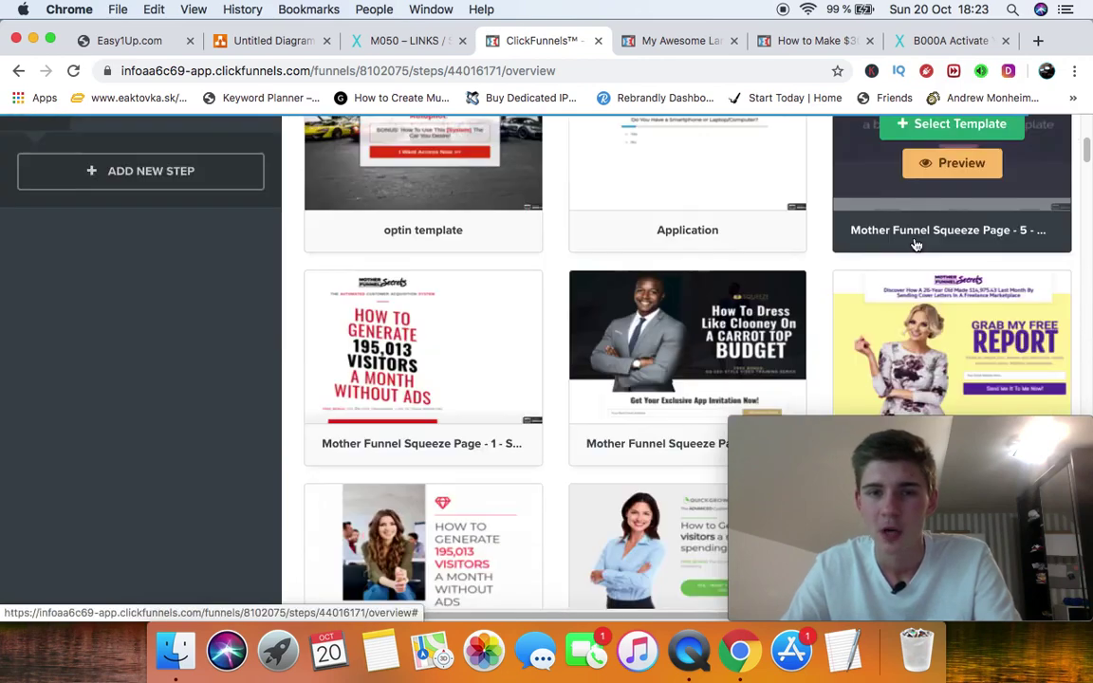
scroll(721, 254, "down", 5)
scroll(607, 266, "down", 4)
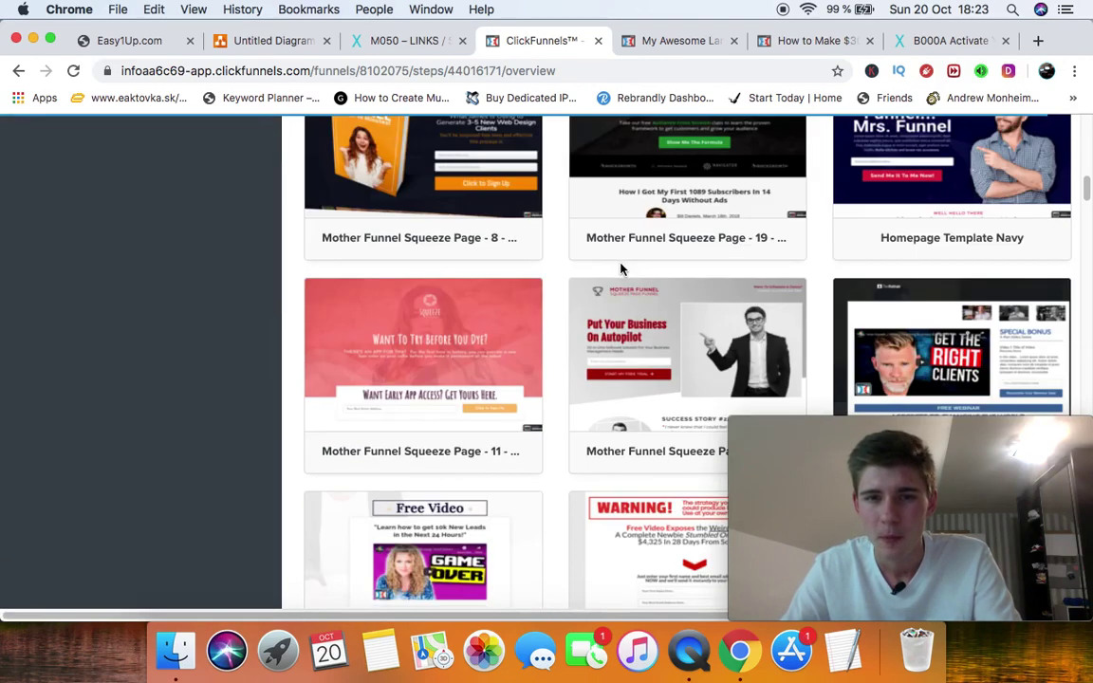
scroll(671, 261, "down", 15)
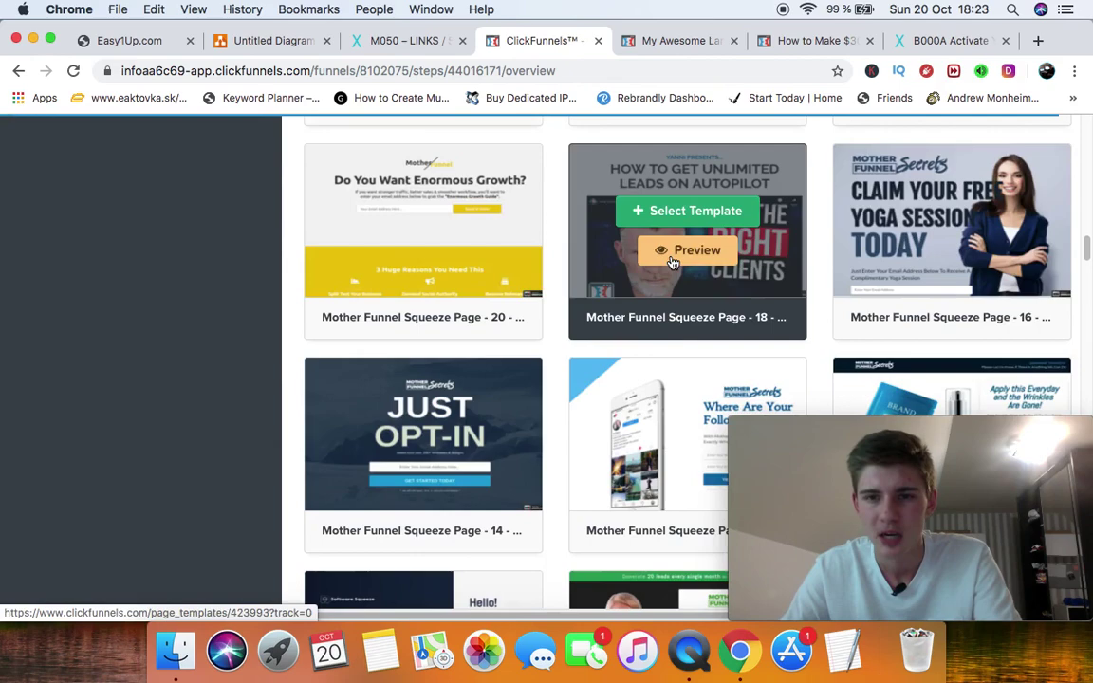
scroll(671, 261, "down", 9)
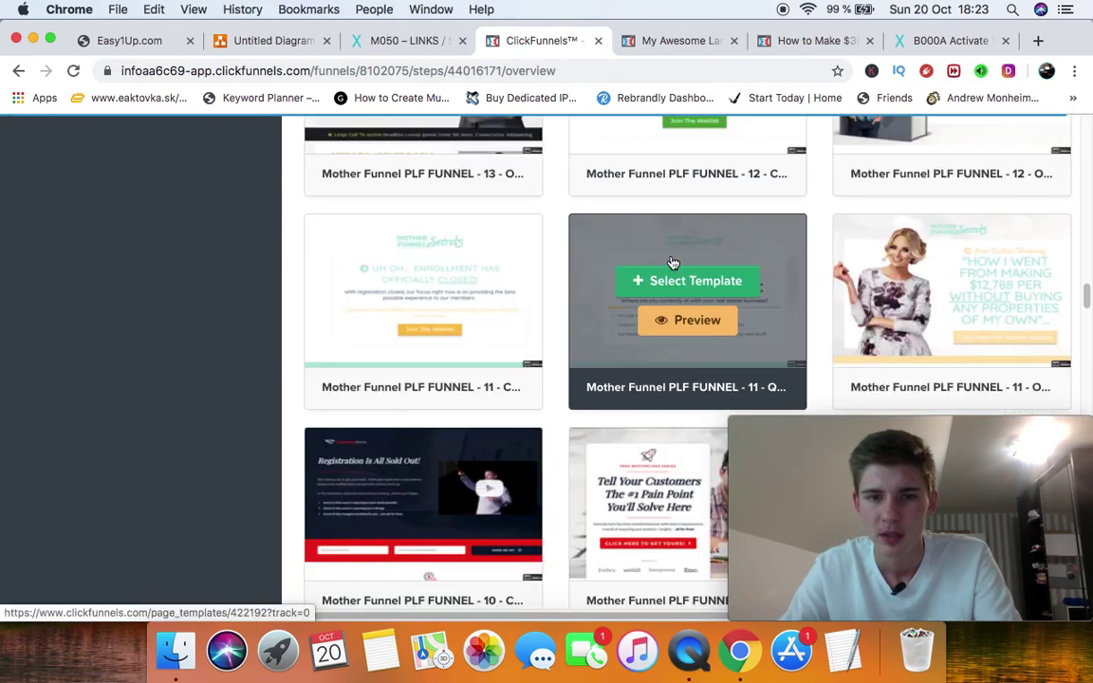
scroll(671, 265, "down", 16)
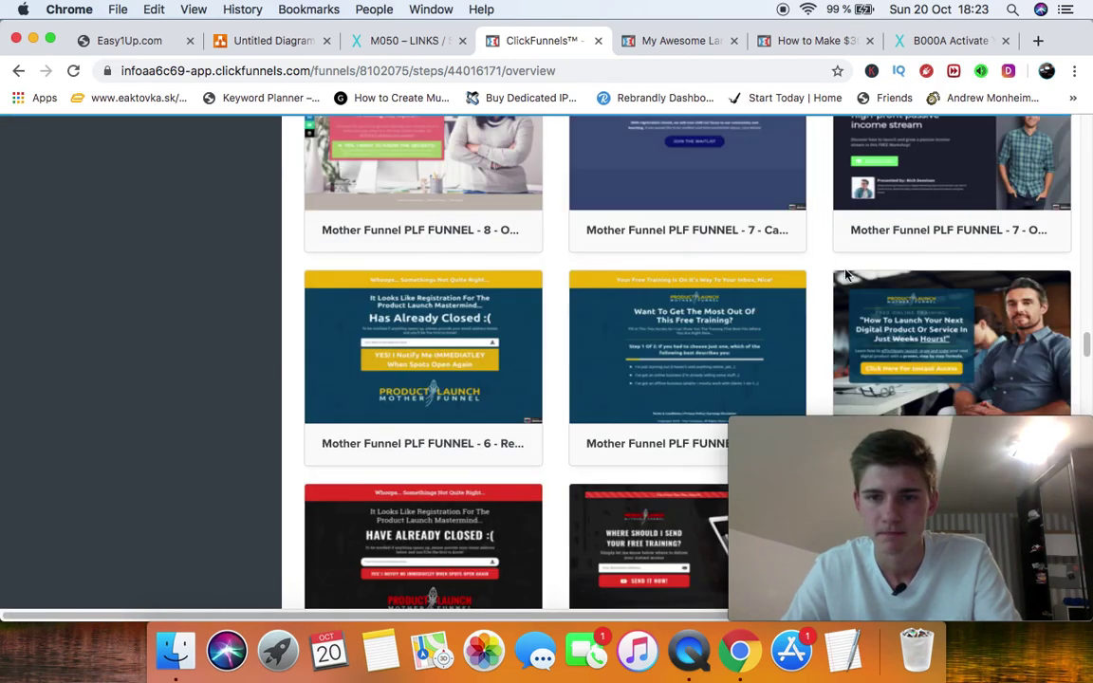
scroll(769, 217, "down", 4)
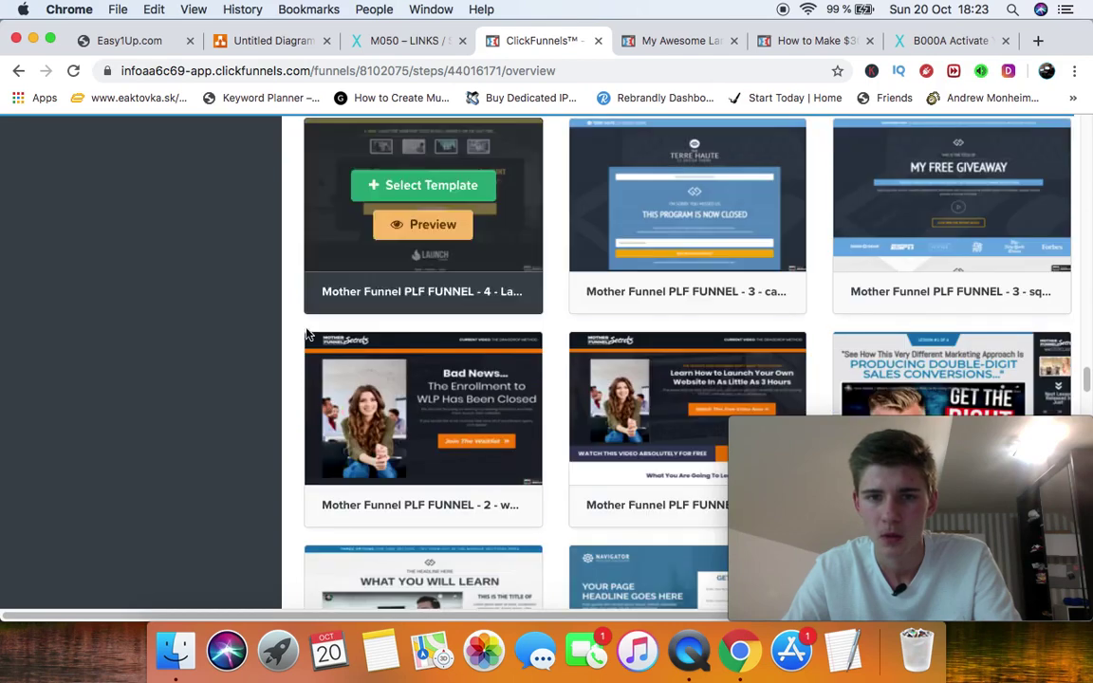
scroll(671, 223, "down", 4)
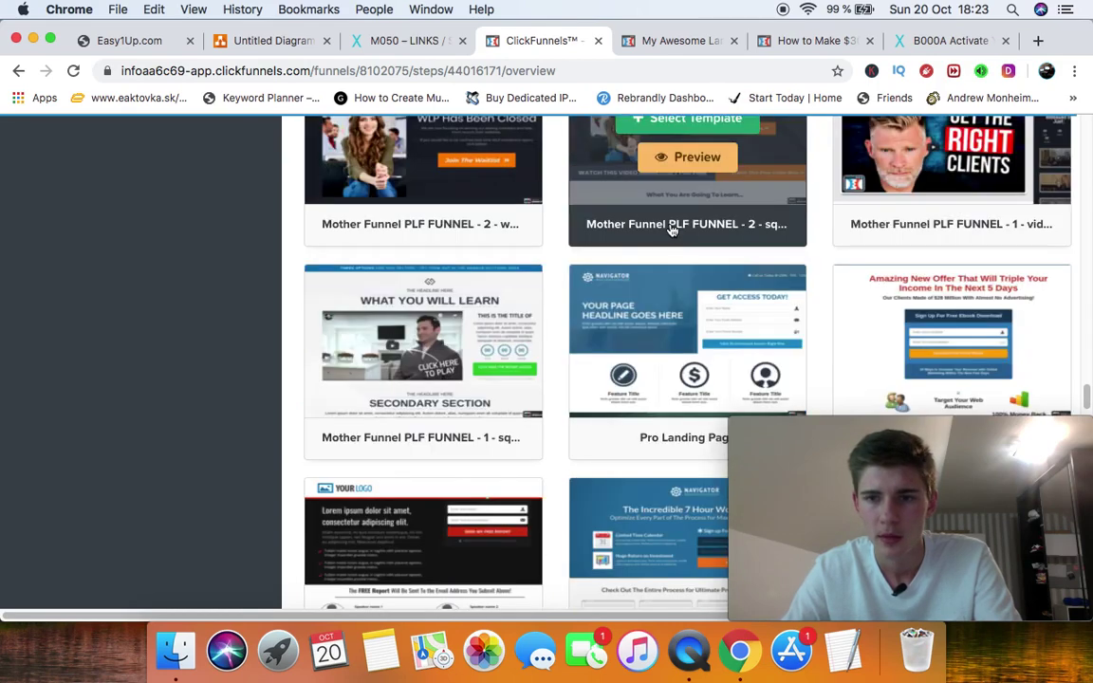
scroll(750, 236, "down", 6)
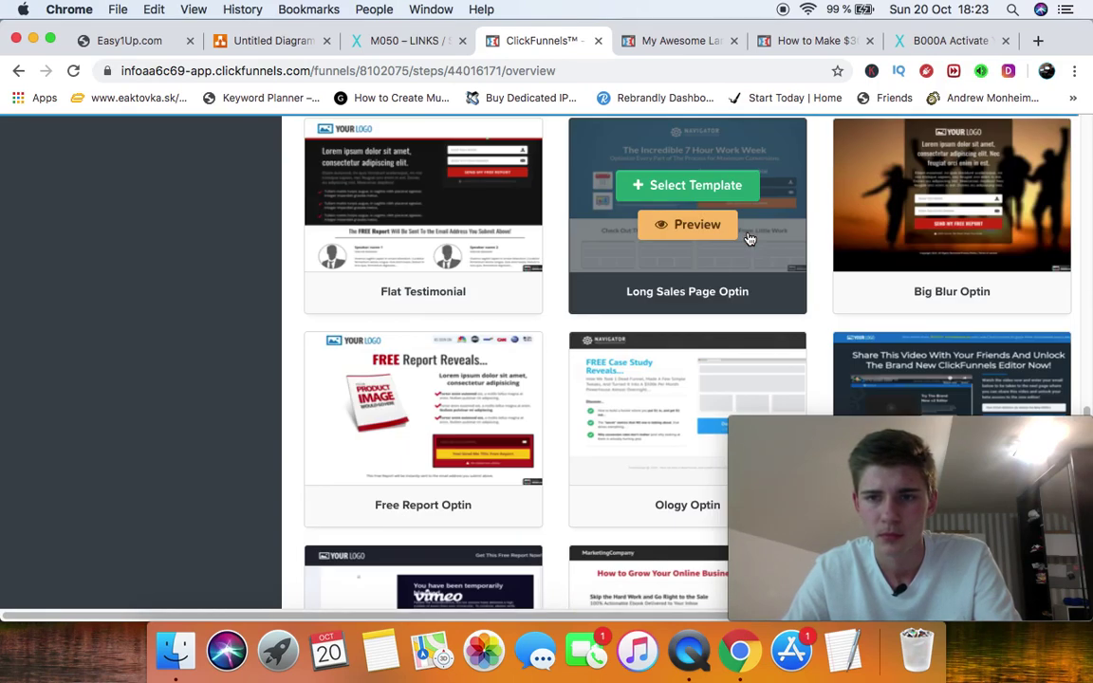
scroll(750, 239, "down", 6)
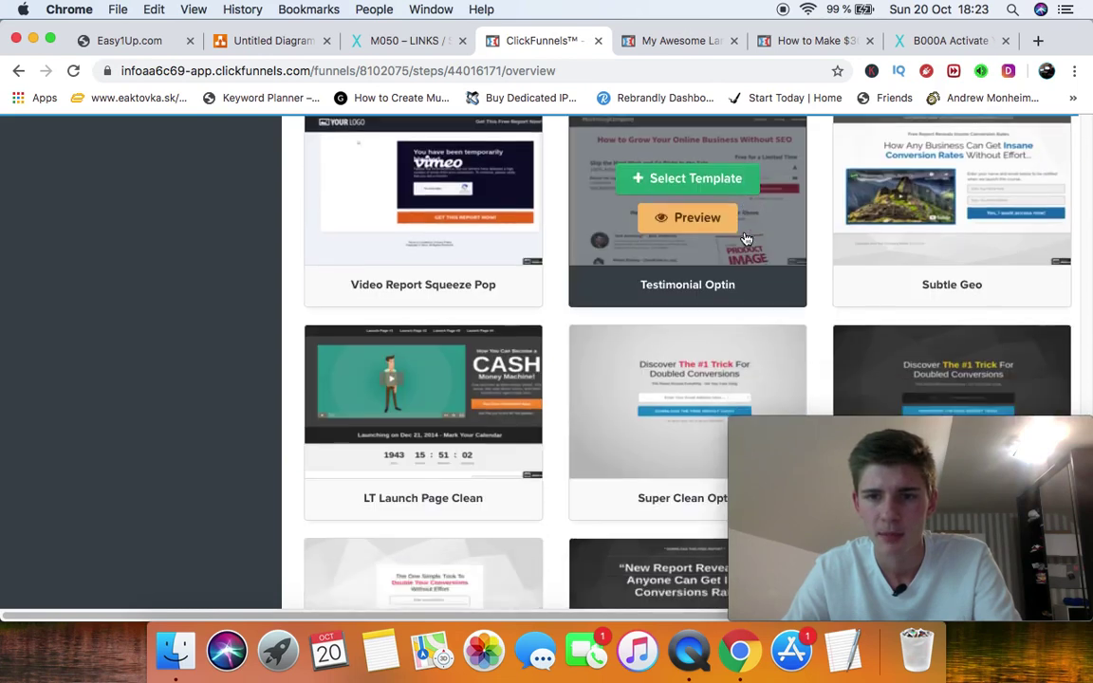
scroll(746, 239, "down", 2)
Apply the Super Clean Optin template to the Optin page.
left_click(658, 285)
scroll(687, 361, "down", 2)
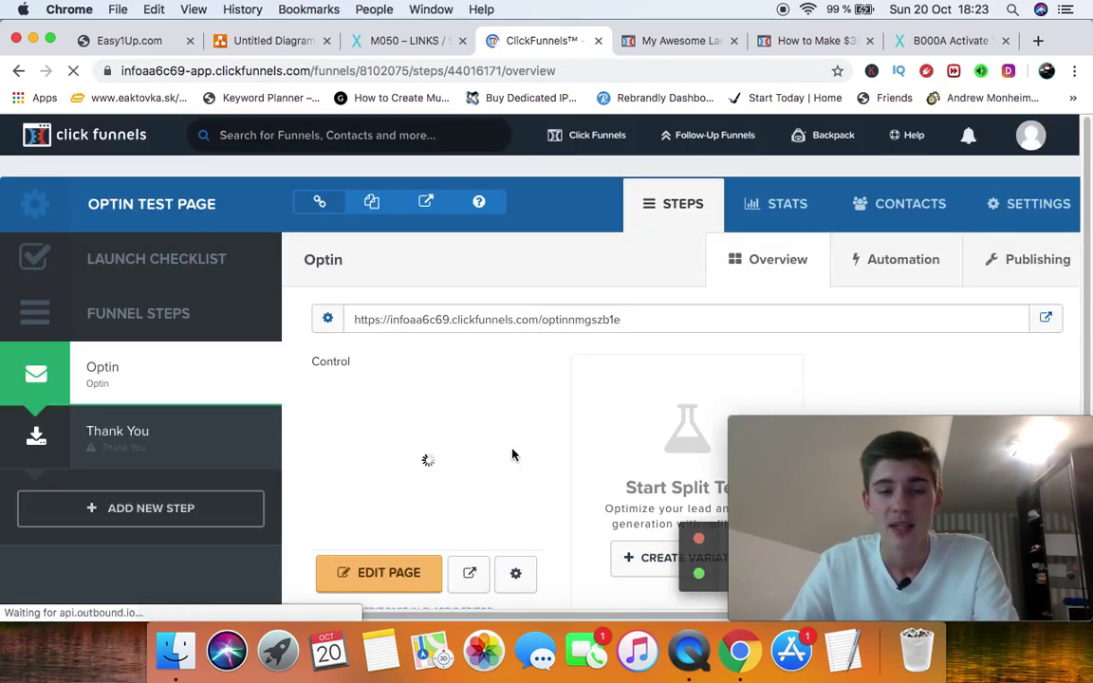
scroll(517, 452, "down", 3)
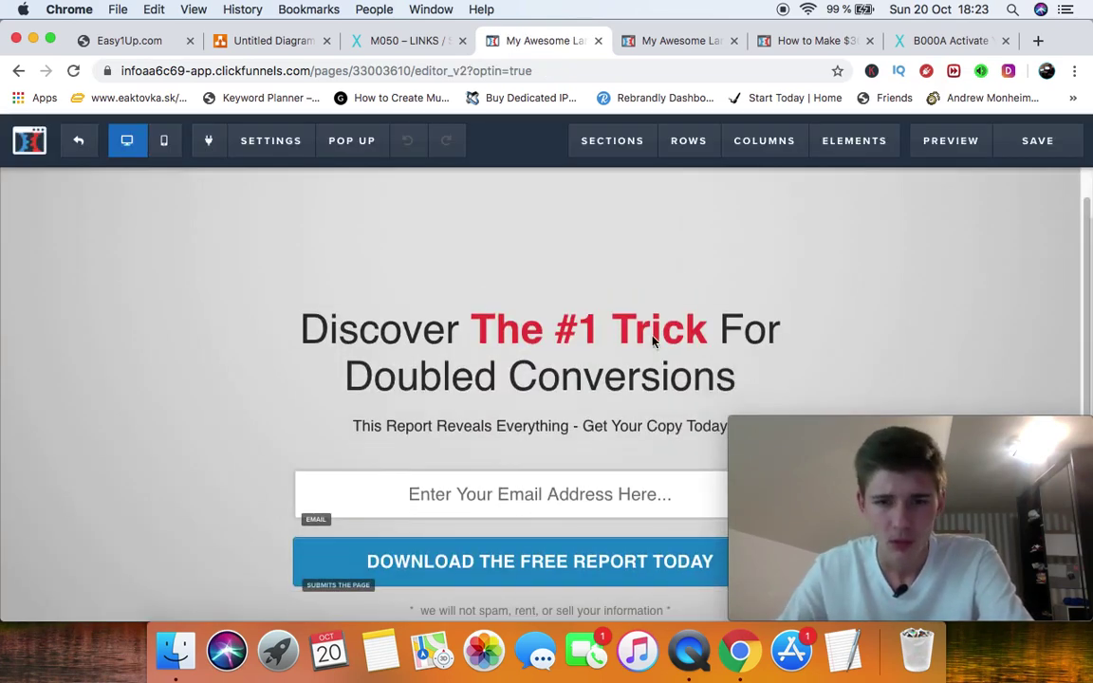
scroll(654, 371, "down", 2)
Select the page's email input field and delete it.
left_click(607, 452)
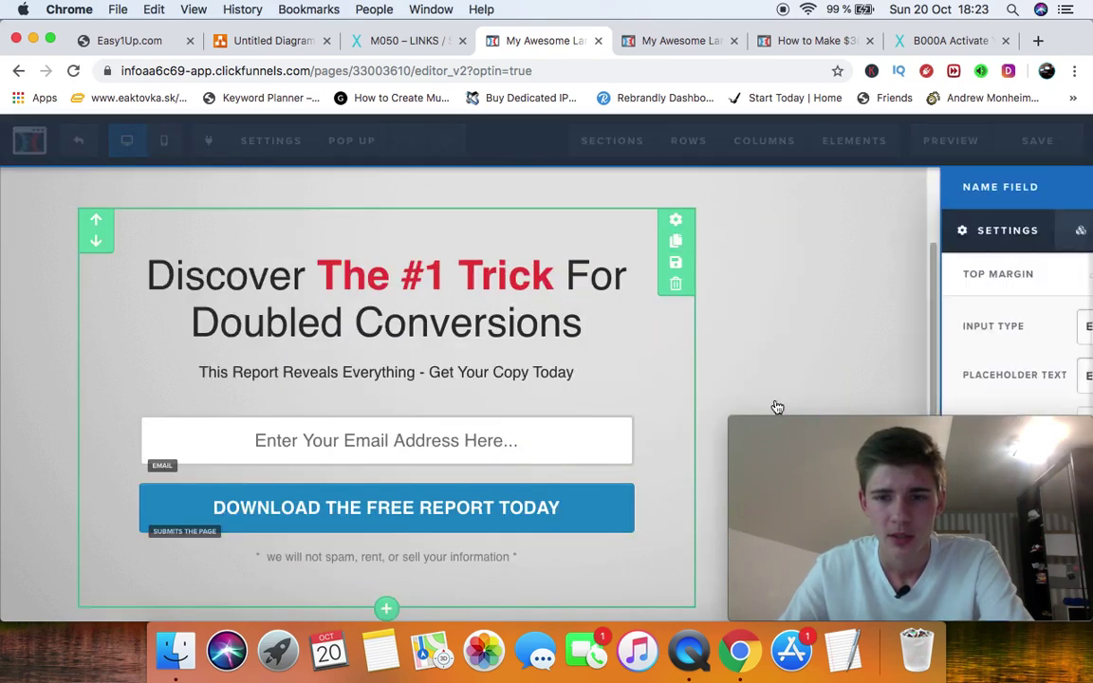
left_click(641, 446)
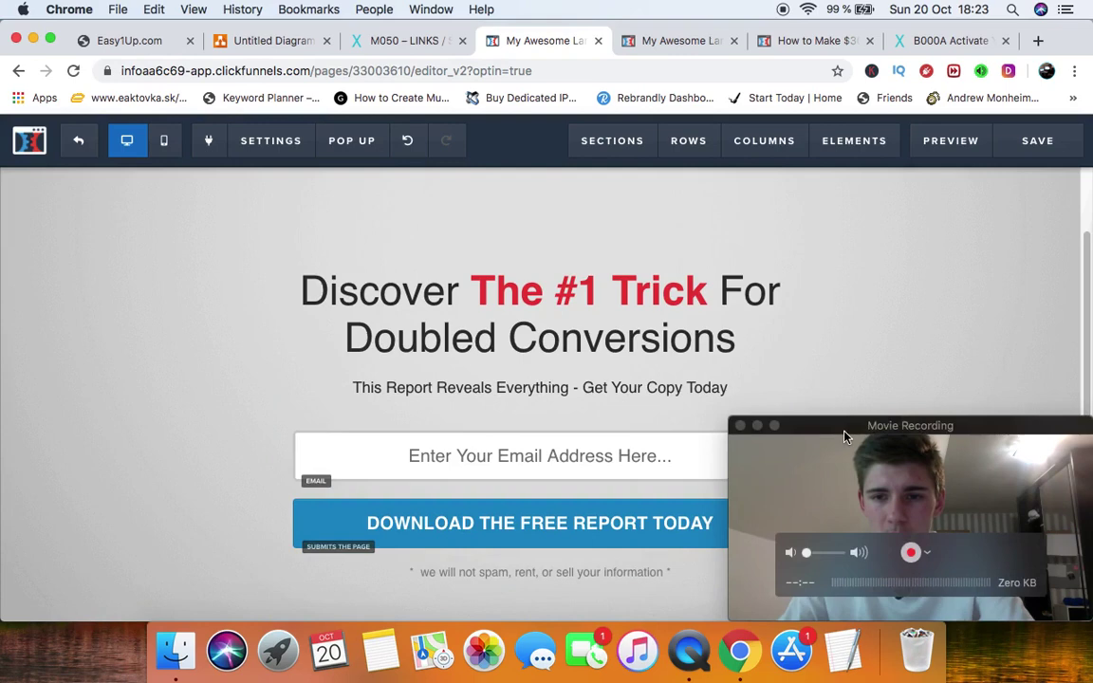
left_click_drag(844, 437, 112, 425)
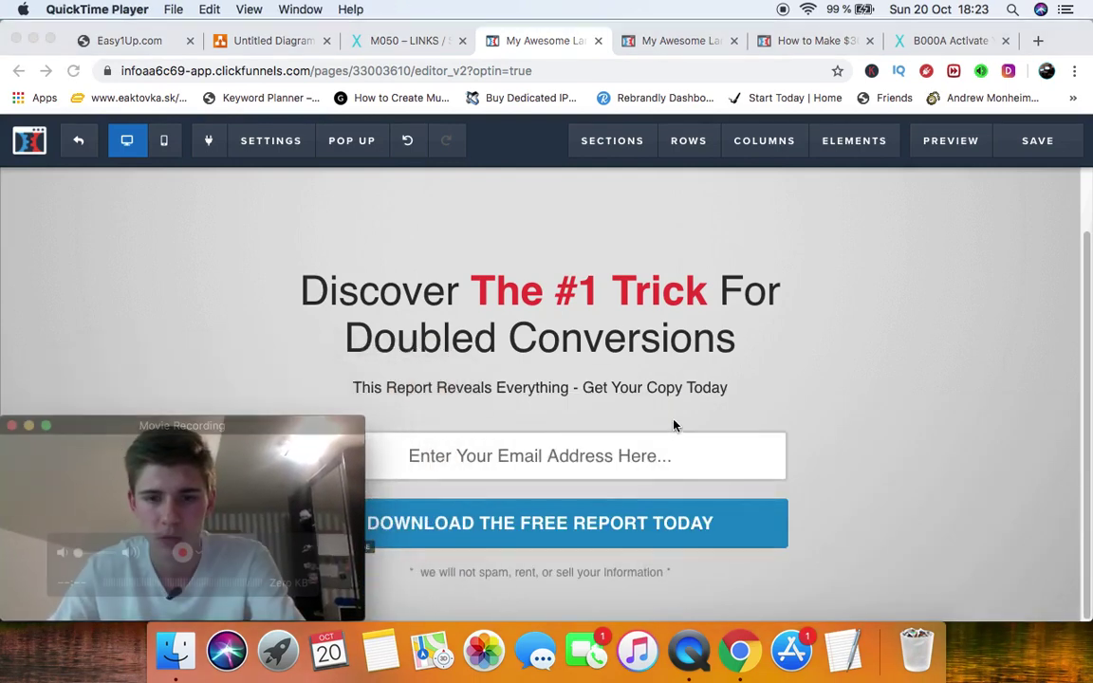
left_click(756, 449)
left_click(771, 419)
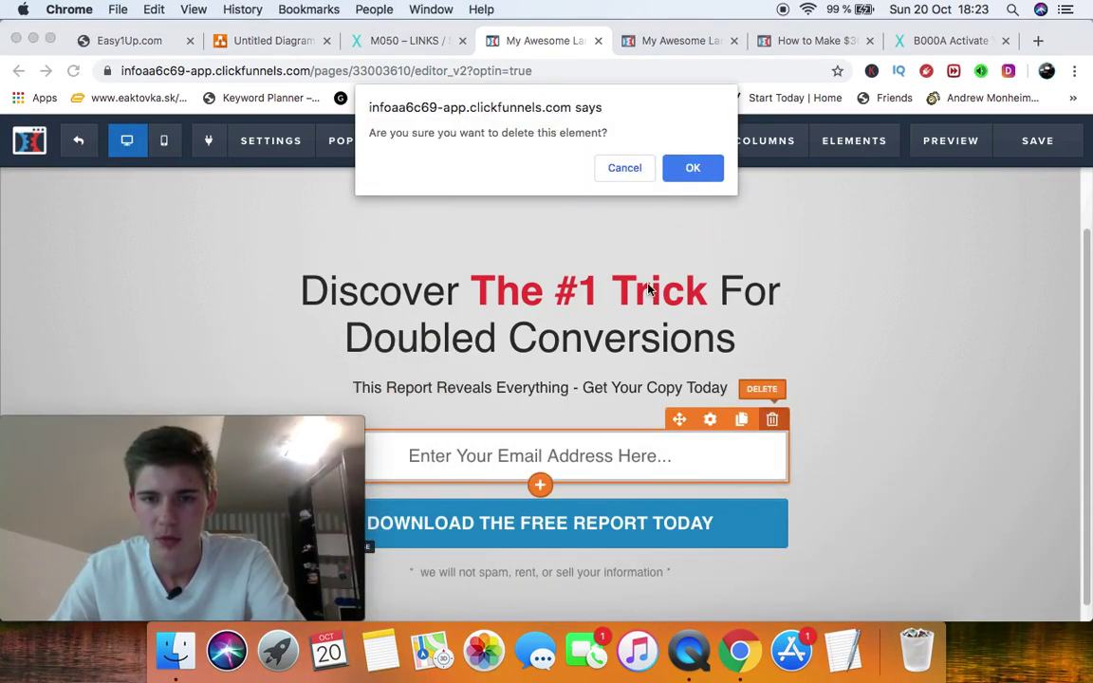
Confirm removing the email input field from the page.
left_click(693, 168)
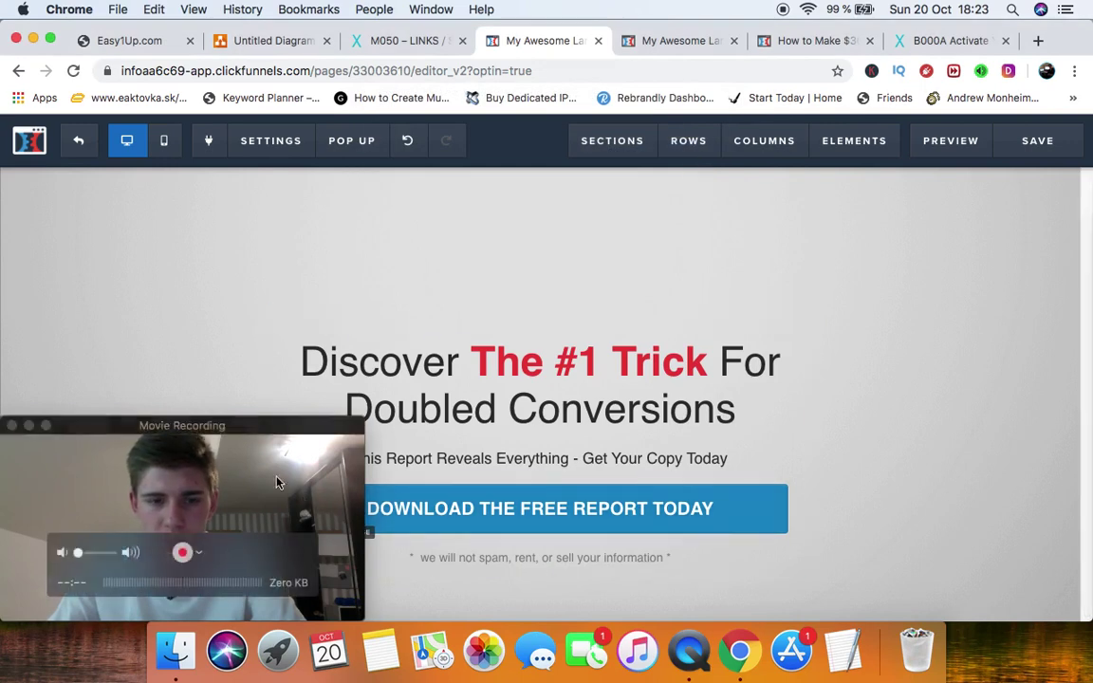
left_click_drag(163, 425, 887, 427)
left_click(830, 285)
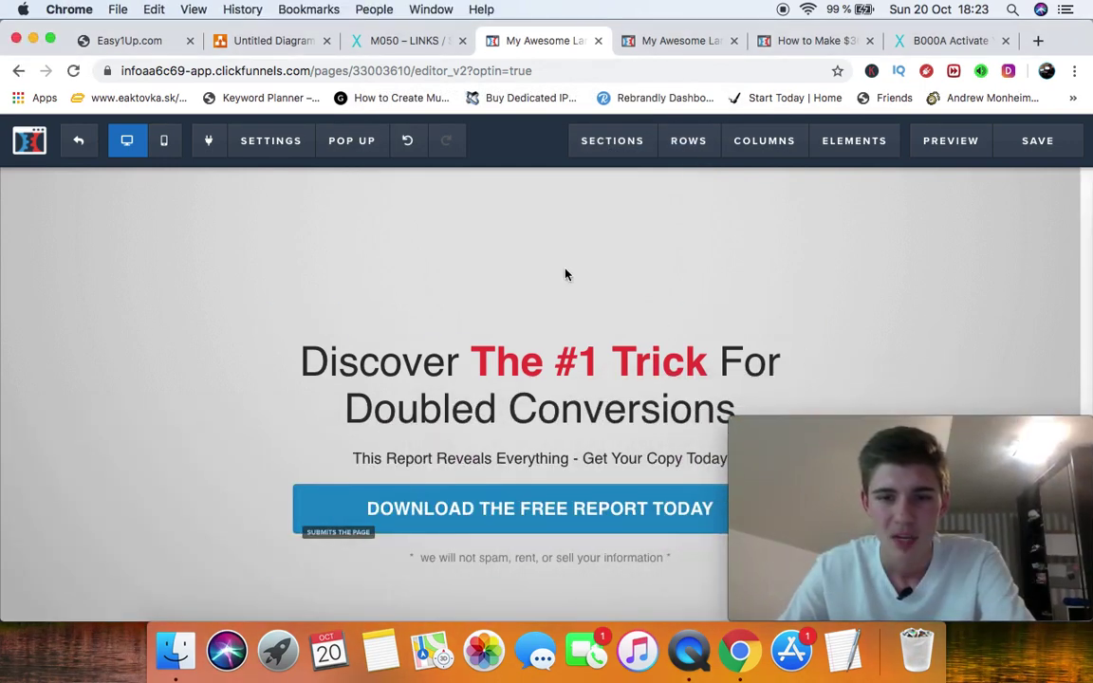
Replace the headline with 'How To Make 500 Dollars Per Day as a broke beginner'.
double_click(531, 398)
left_click(500, 389)
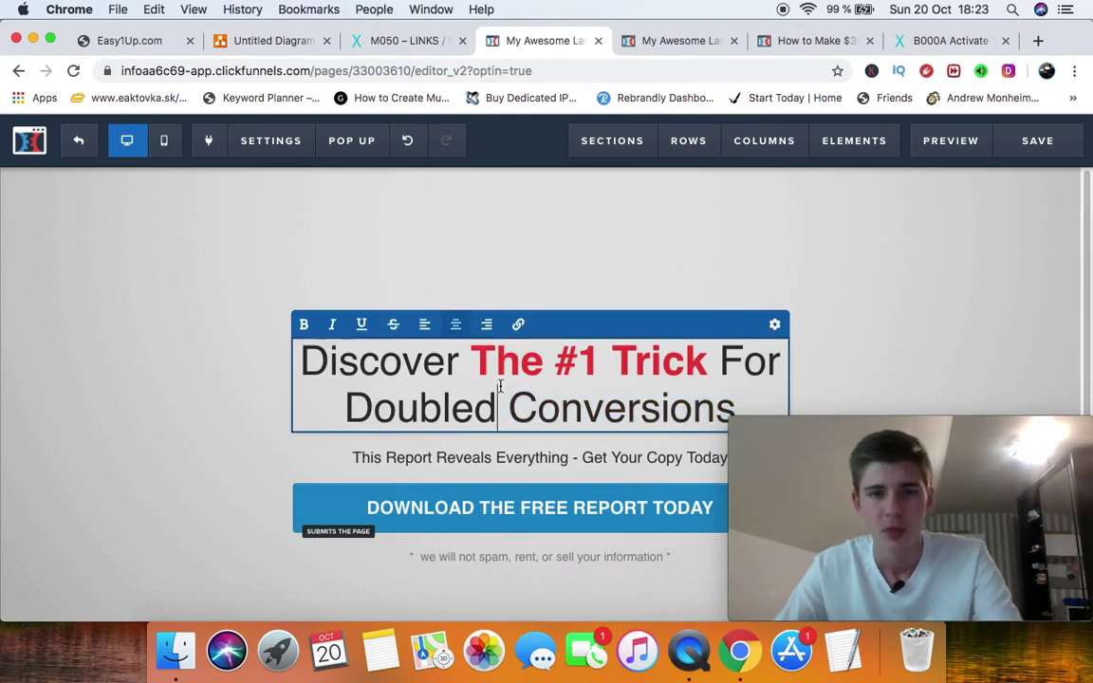
left_click_drag(314, 358, 744, 407)
type("H")
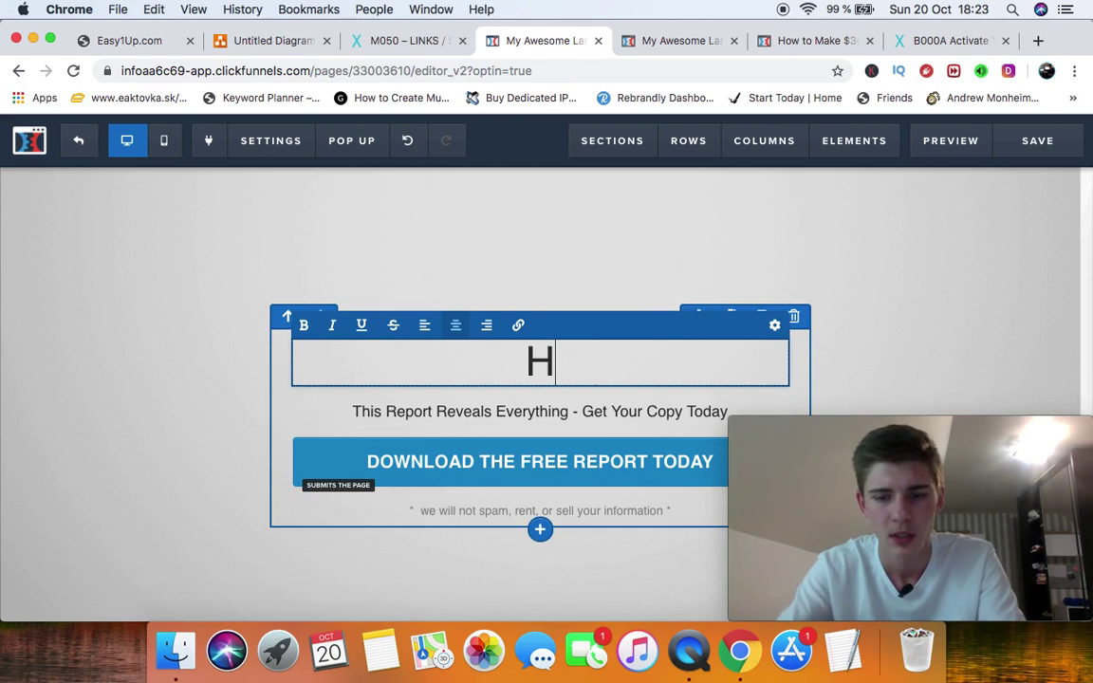
type("ow To")
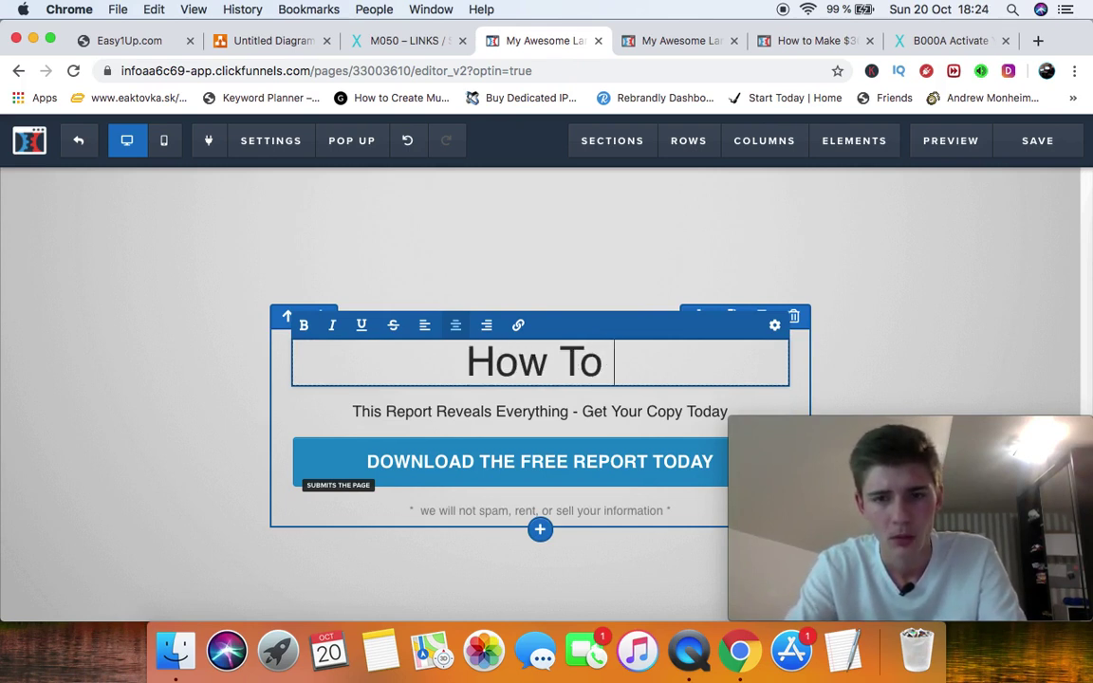
type(" Make")
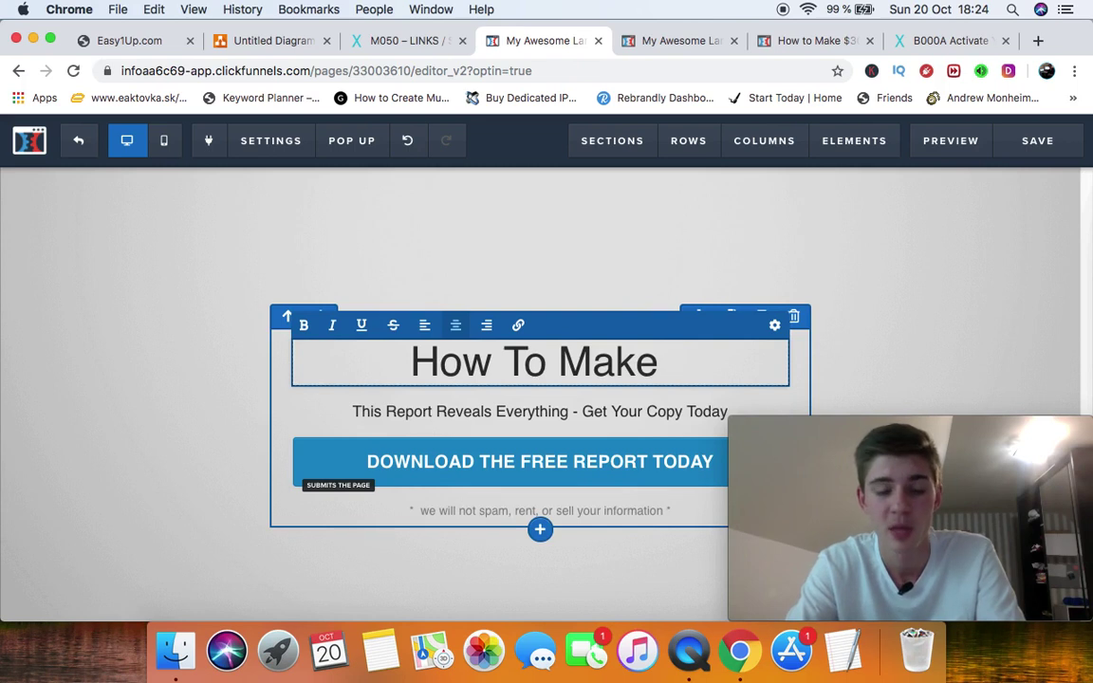
type(" 500 Do")
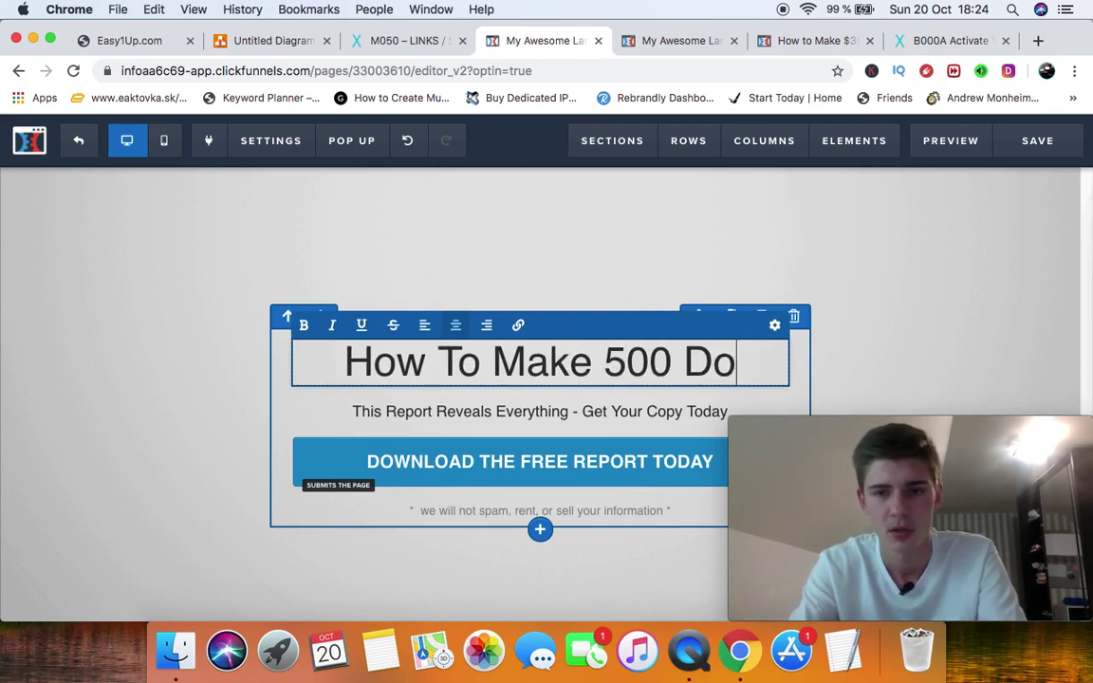
type("llars Per Day ")
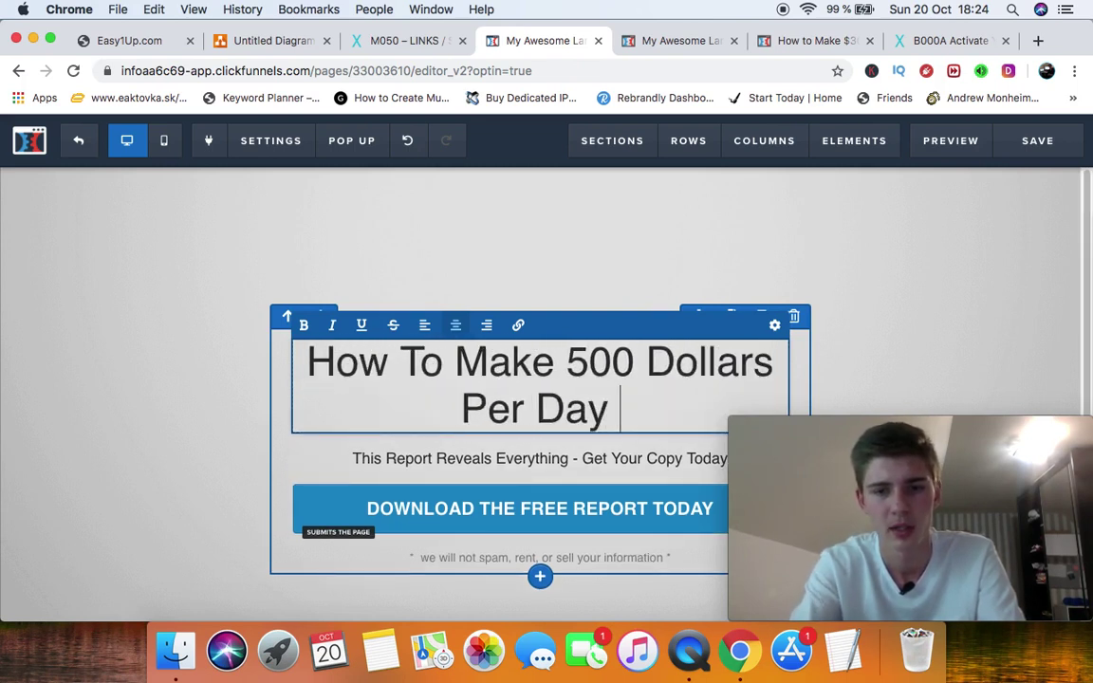
type("as a broke be")
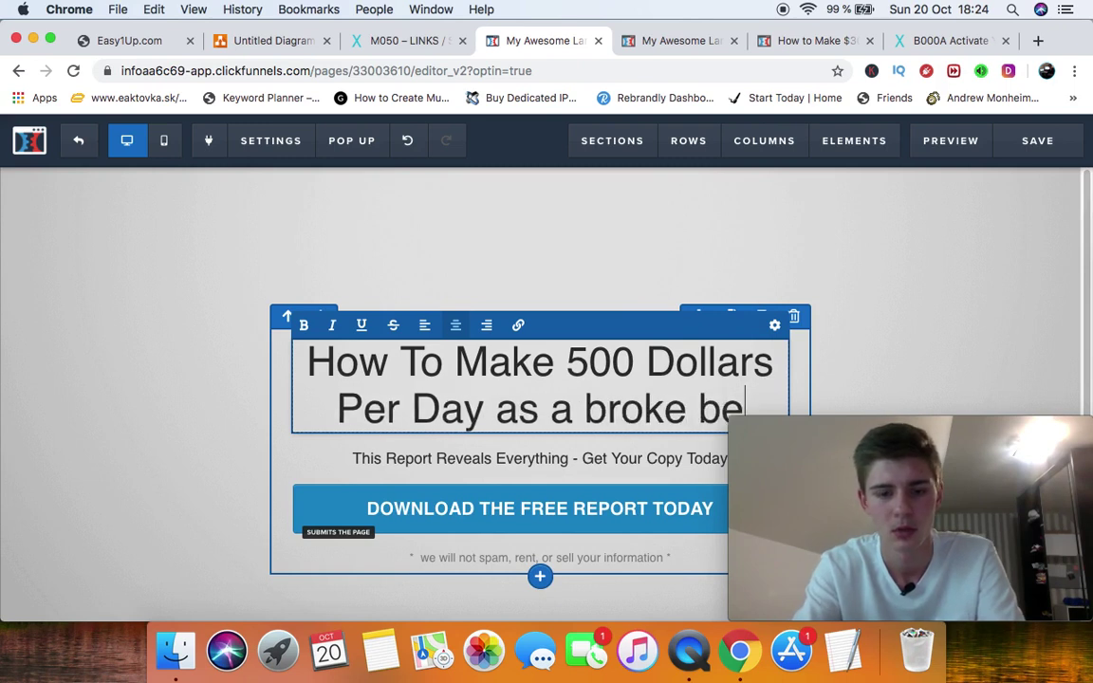
type("ginner")
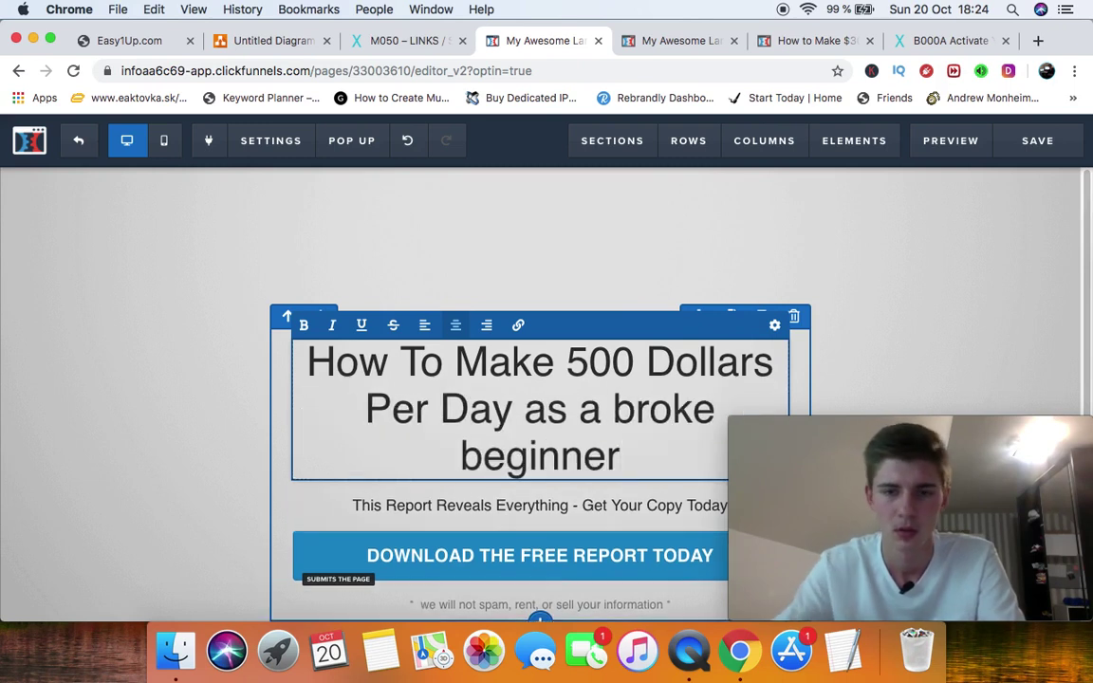
key("super+a")
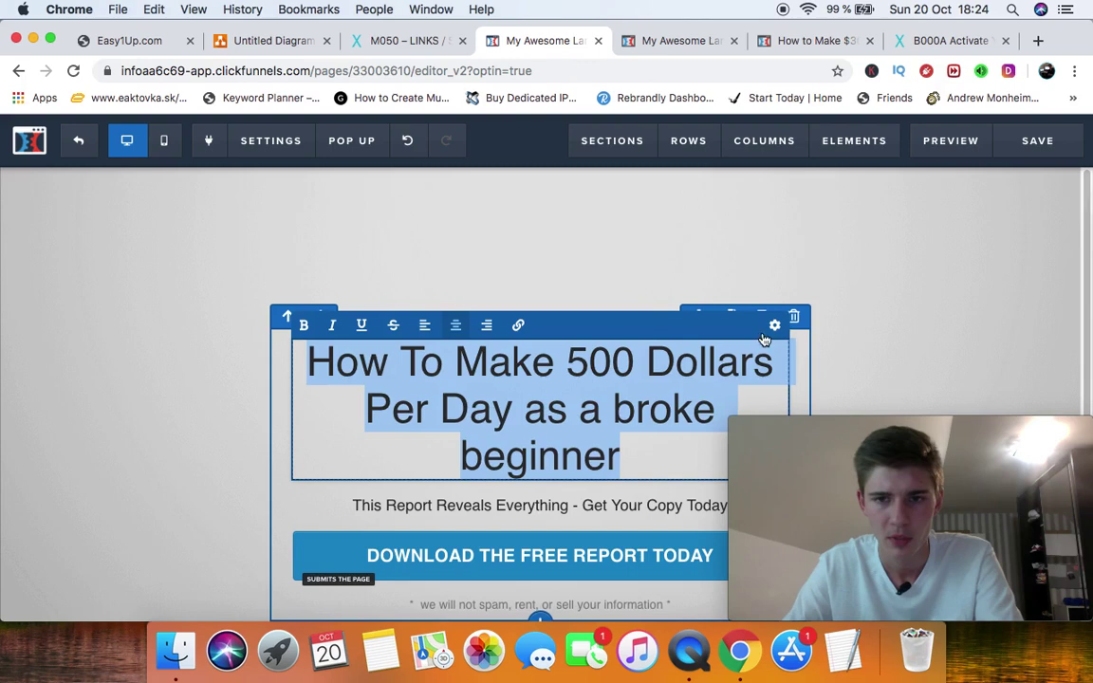
Set the headline's bold colour to green and make '500 Dollars' bold.
left_click(775, 324)
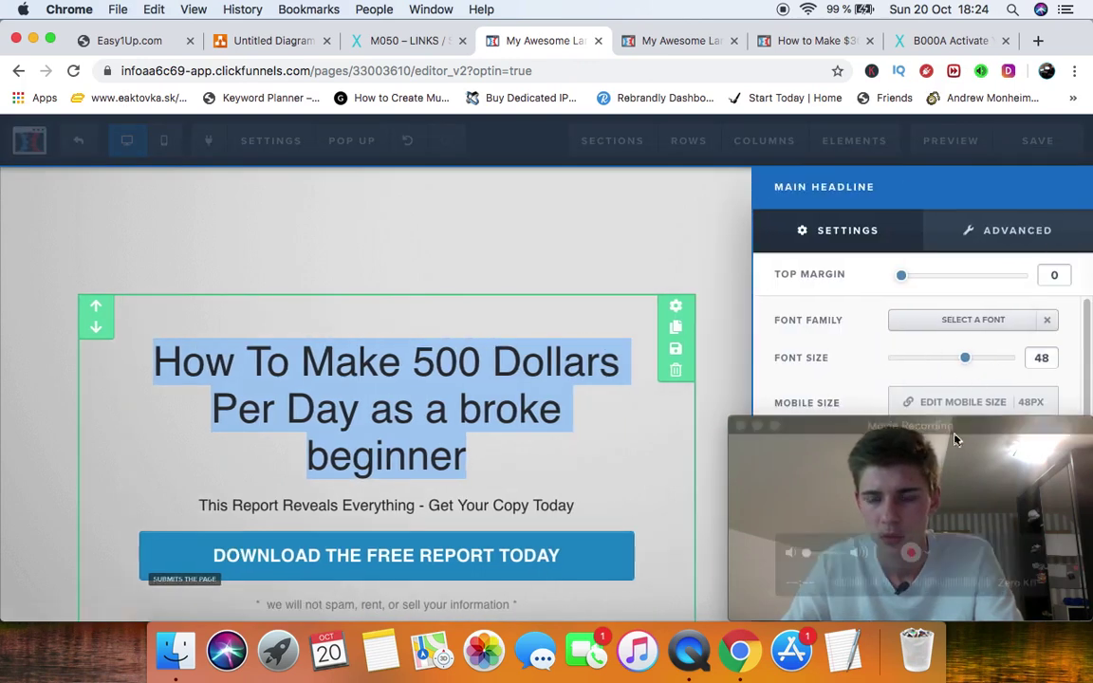
left_click_drag(950, 427, 209, 429)
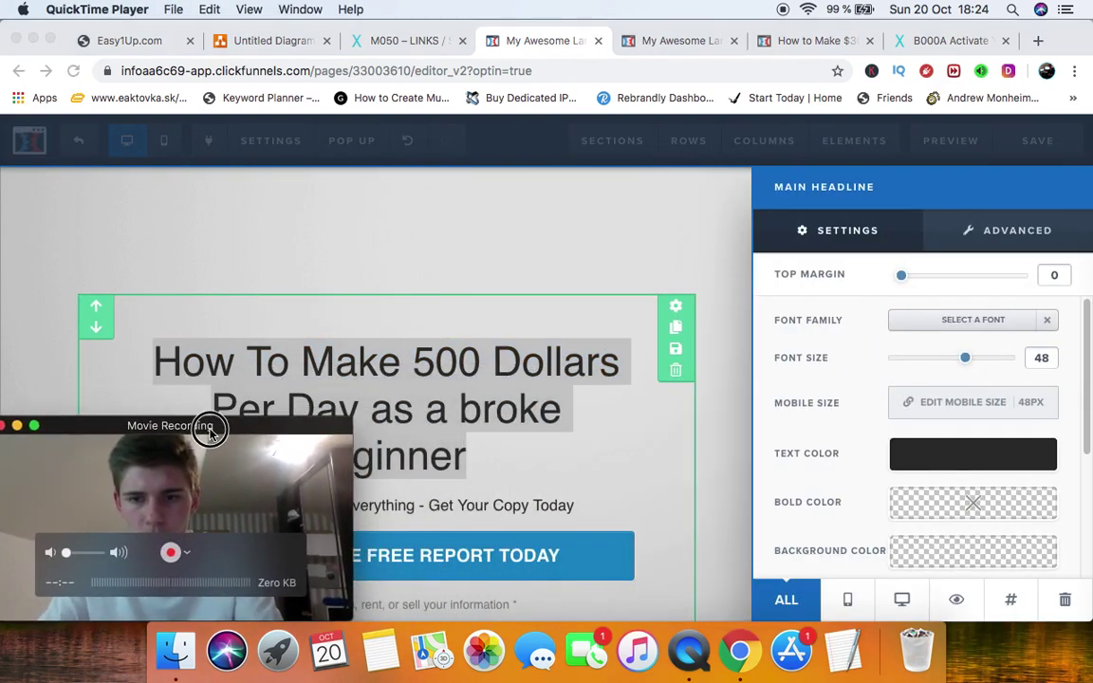
left_click(962, 508)
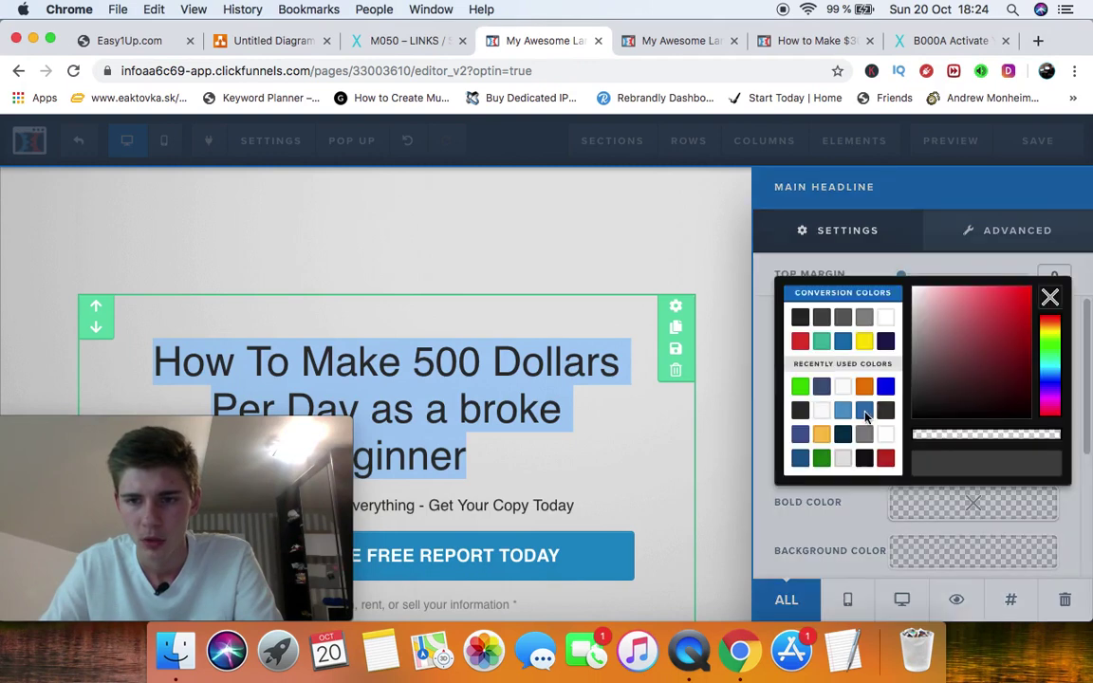
left_click(799, 395)
left_click(531, 398)
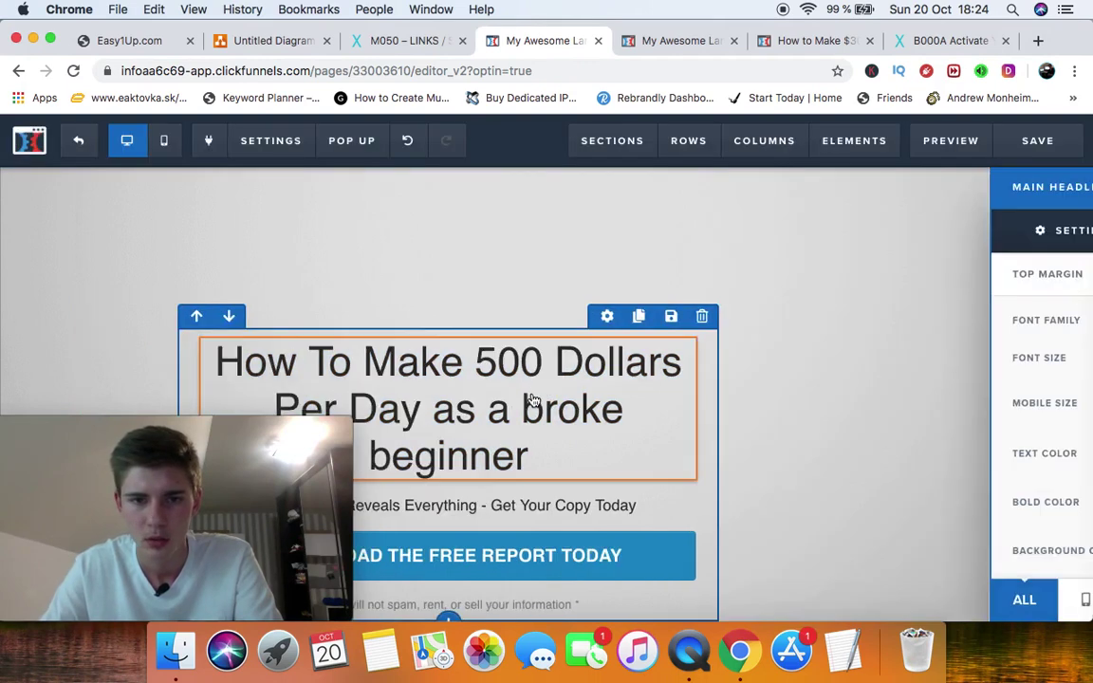
left_click(570, 362)
left_click_drag(570, 362, 800, 353)
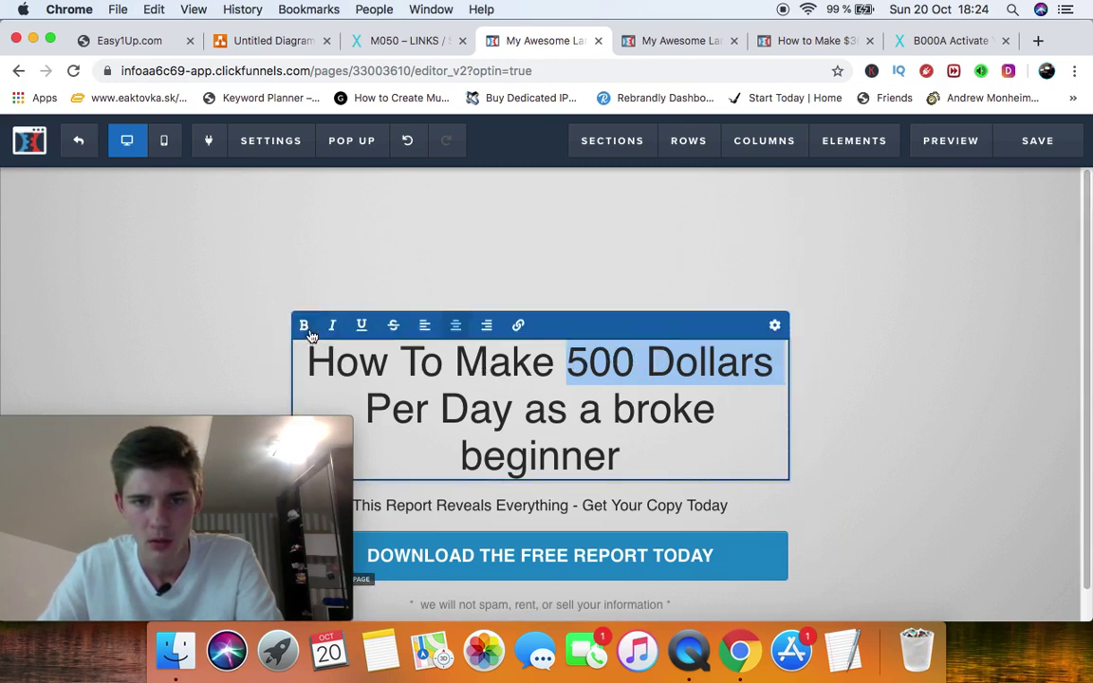
left_click(303, 324)
scroll(721, 406, "down", 1)
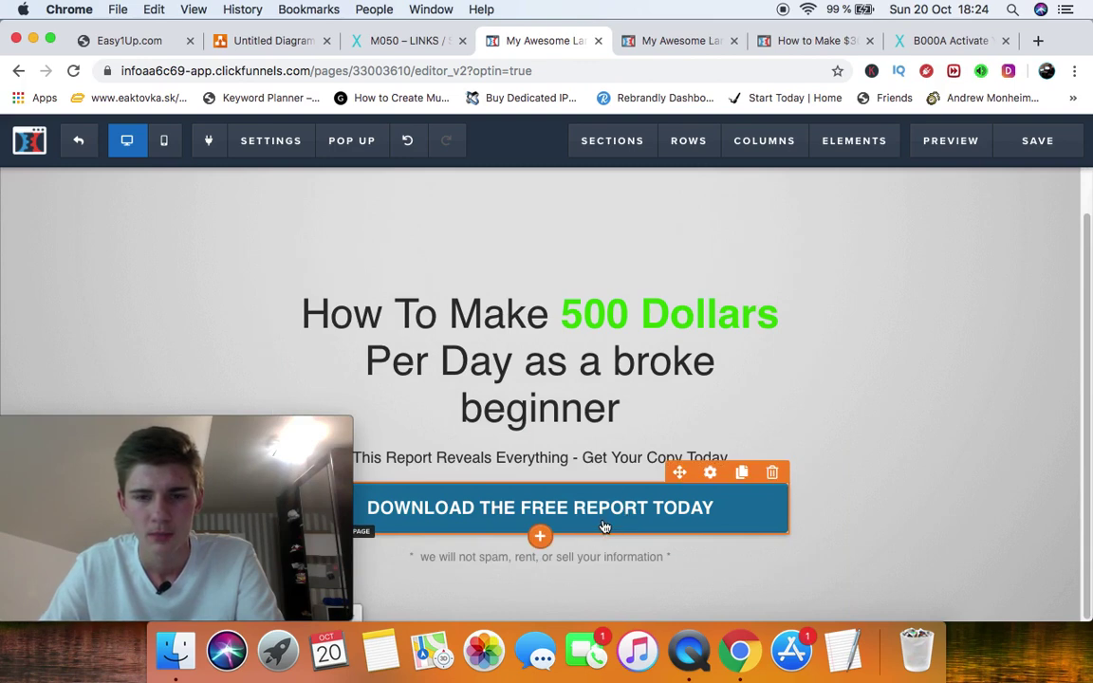
Change the button text to 'Get Instant access' and set its action to Open the Pop Up.
left_click(710, 472)
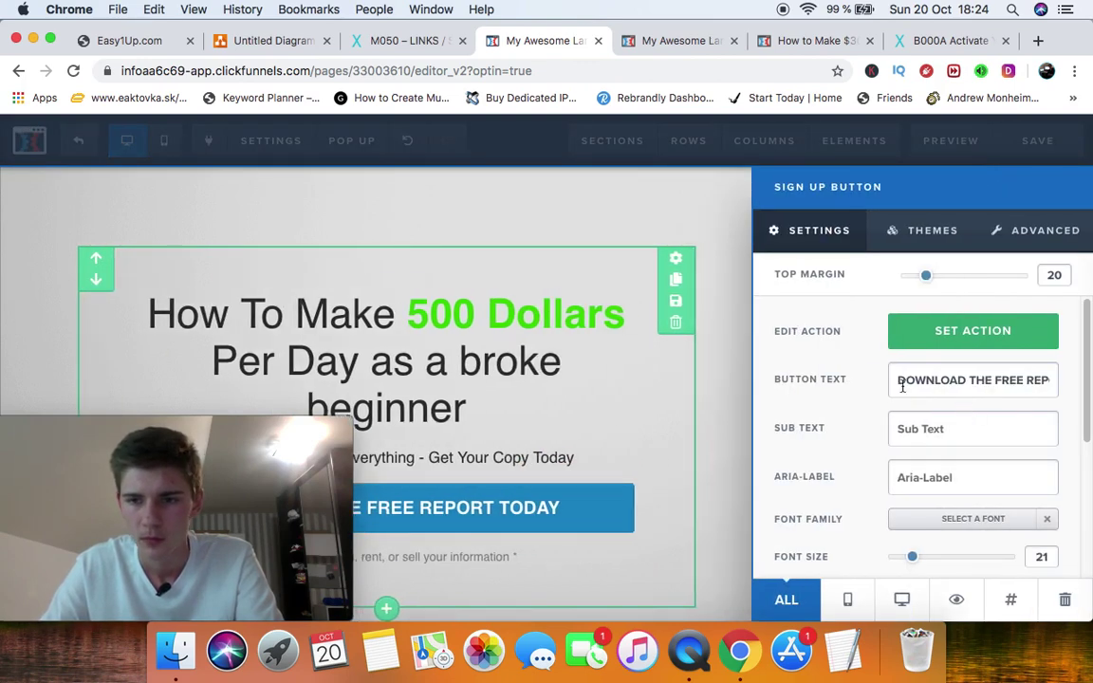
left_click_drag(902, 382, 1088, 387)
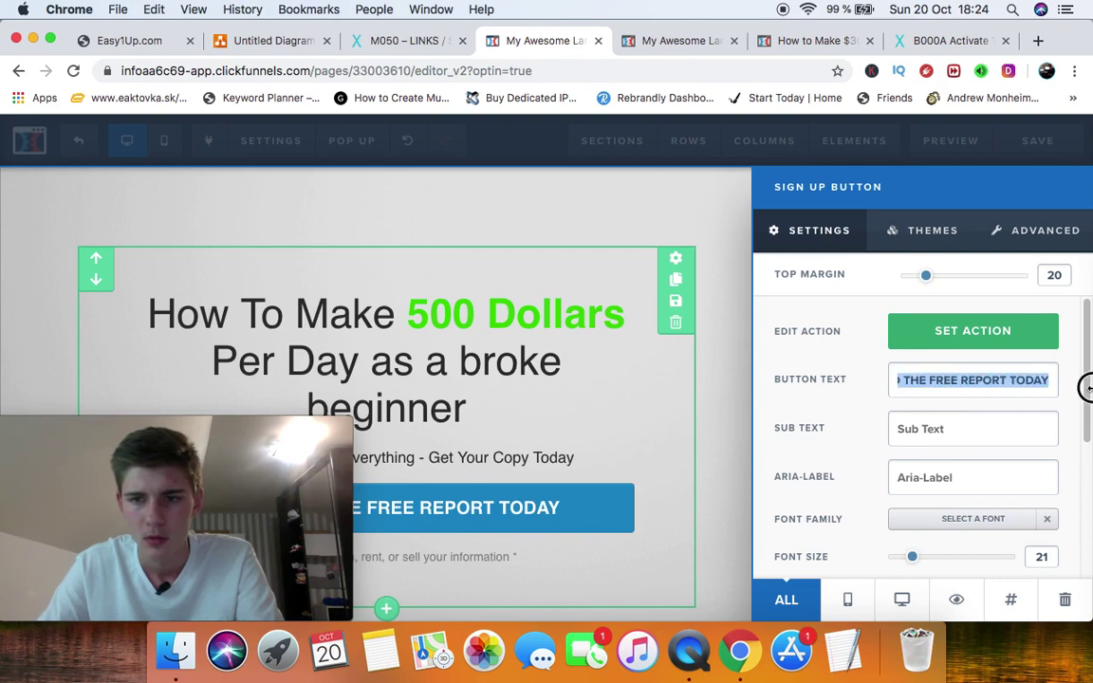
type("Get Instant ")
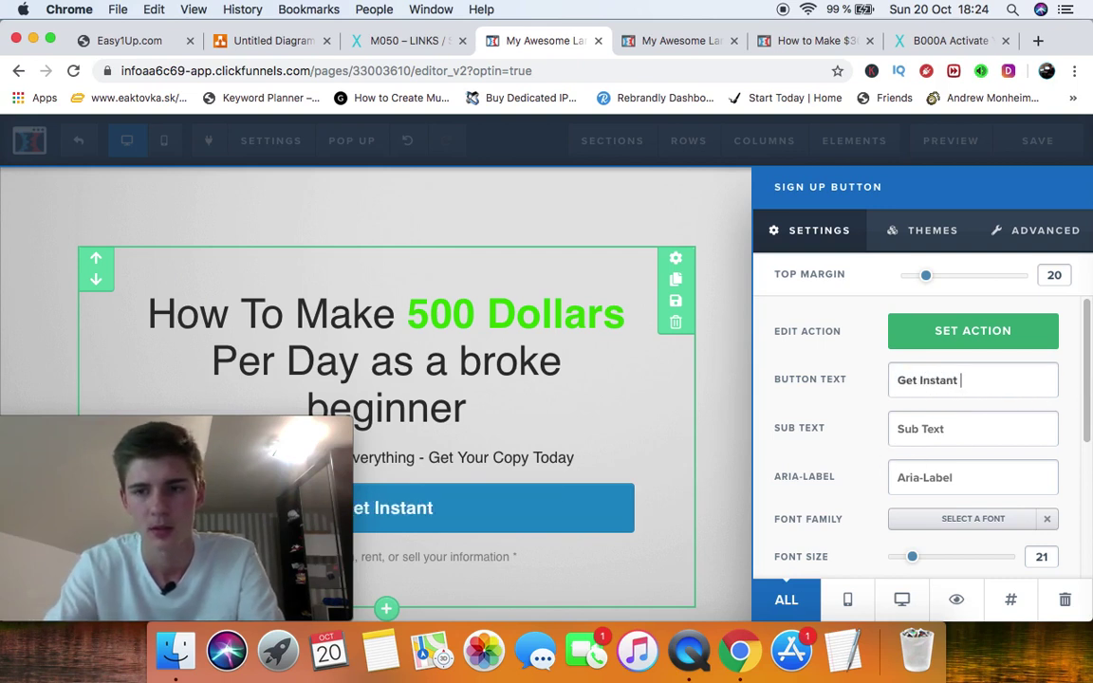
type("access")
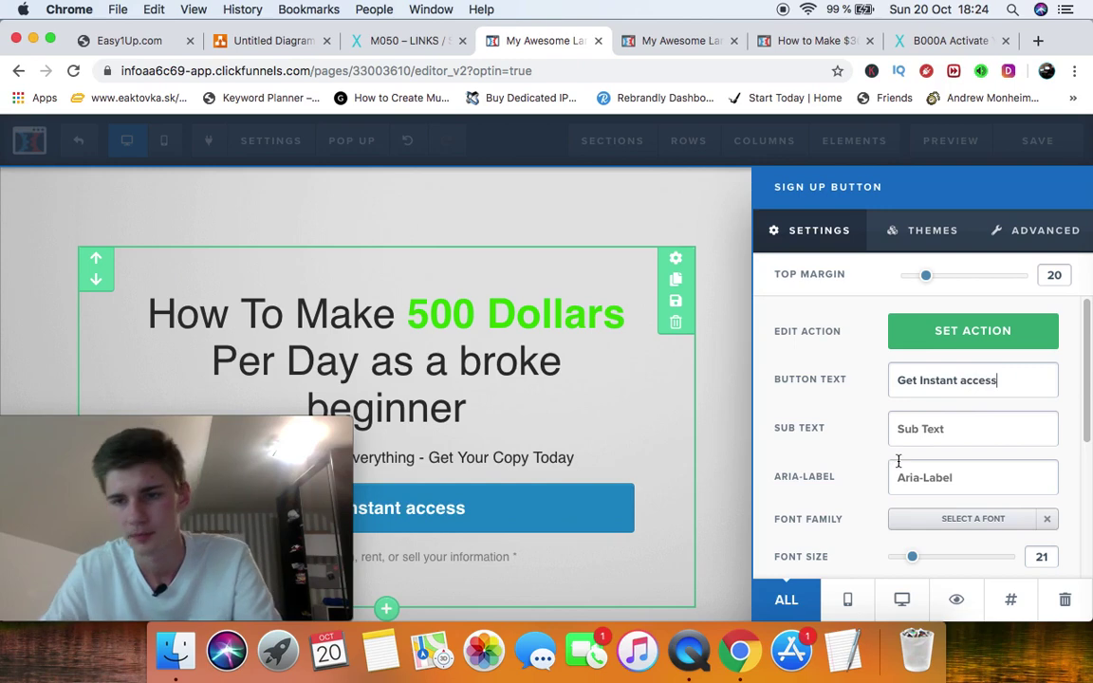
left_click(915, 342)
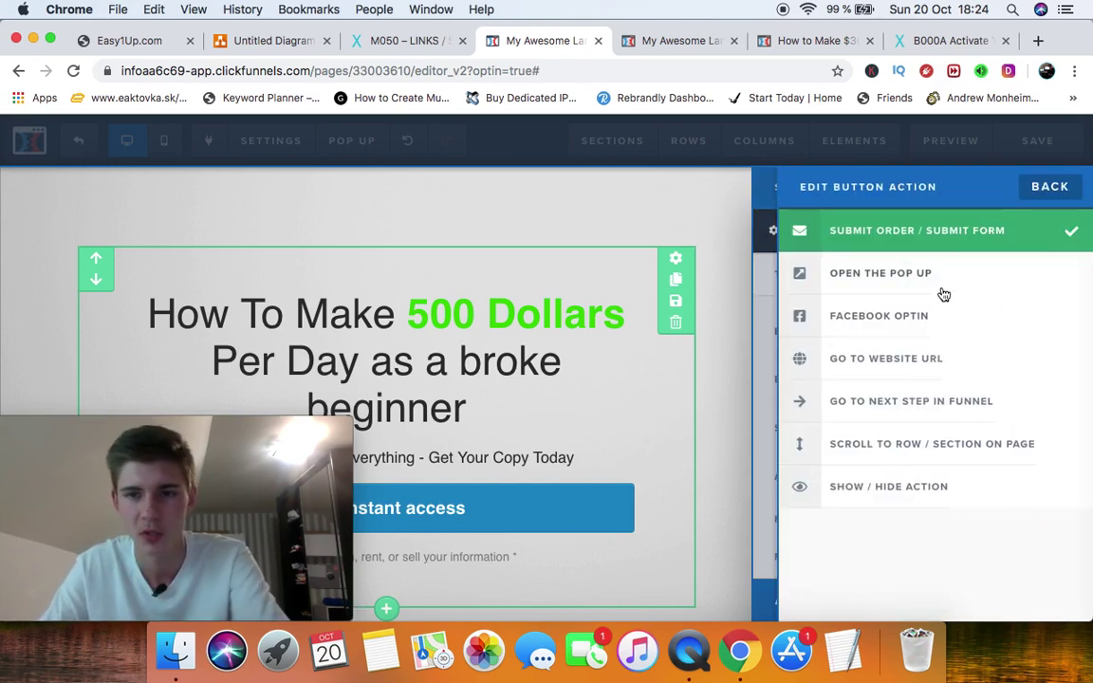
left_click(942, 288)
left_click(1049, 186)
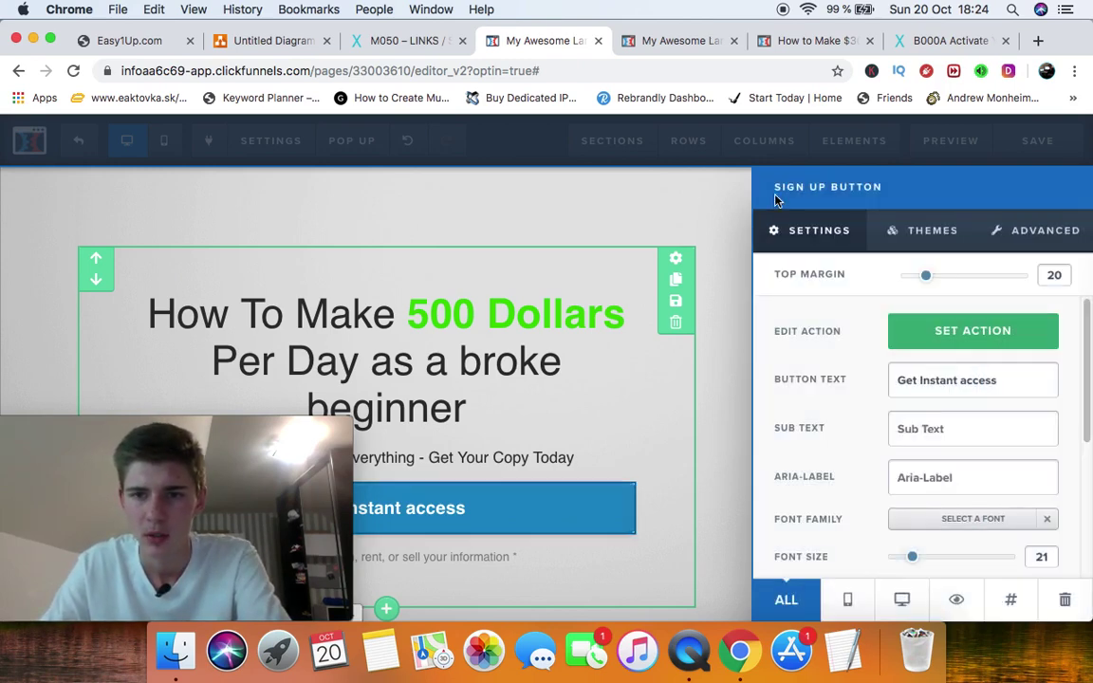
left_click(708, 187)
left_click(351, 141)
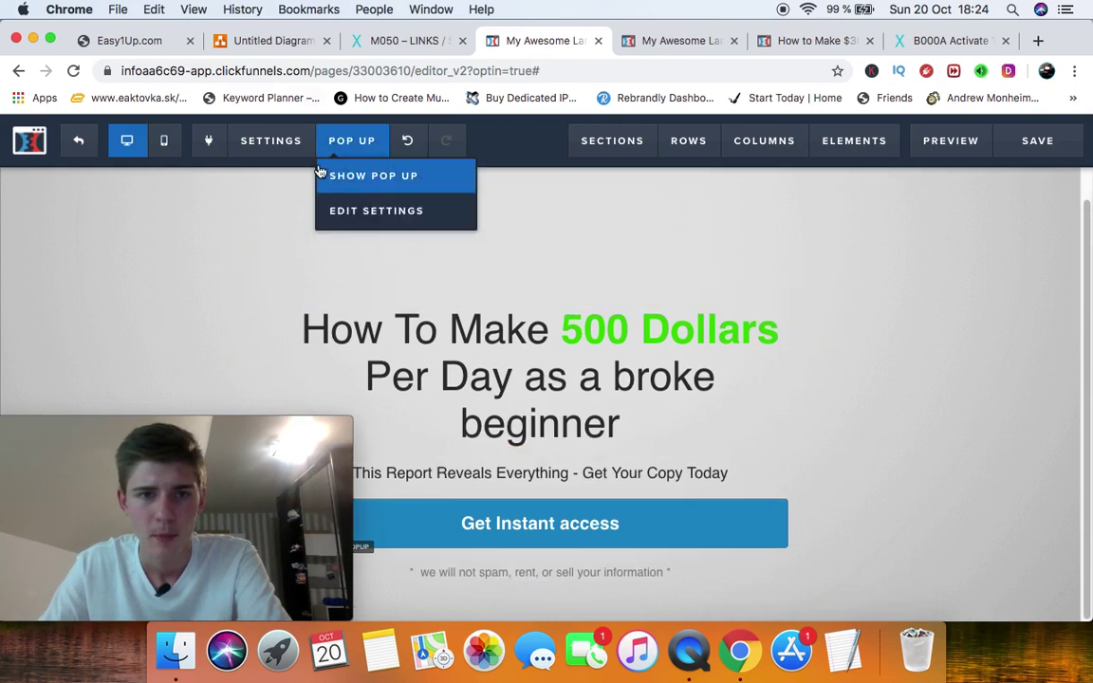
Show the pop-up and add a 1 Column row with a Headline element.
left_click(376, 175)
left_click(539, 302)
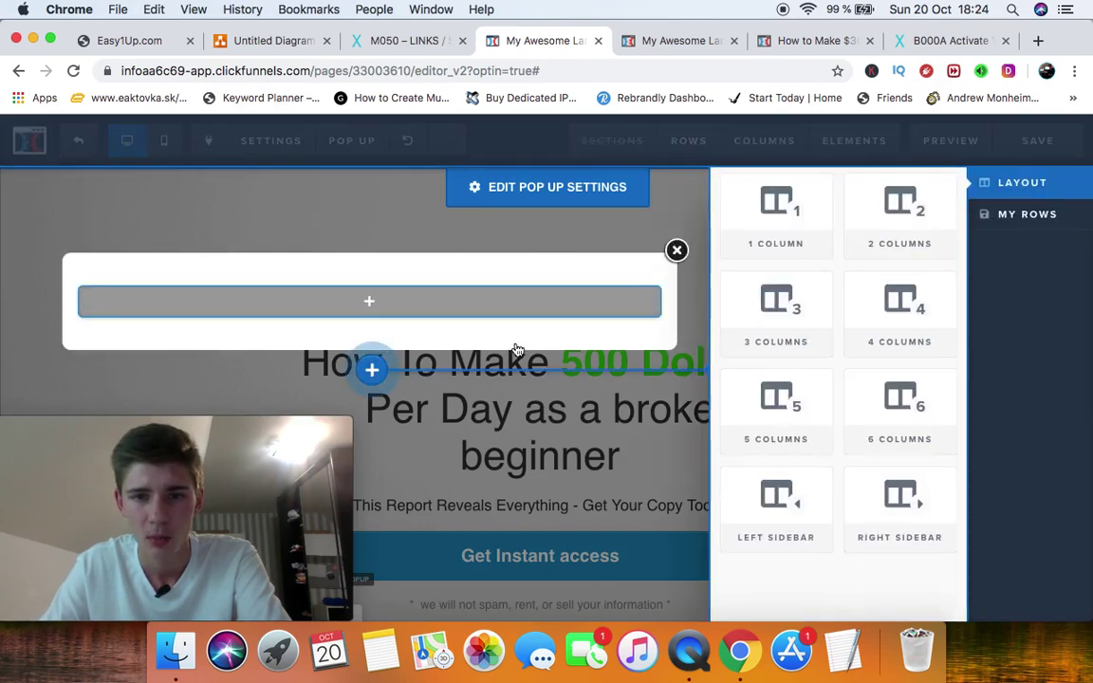
left_click(775, 221)
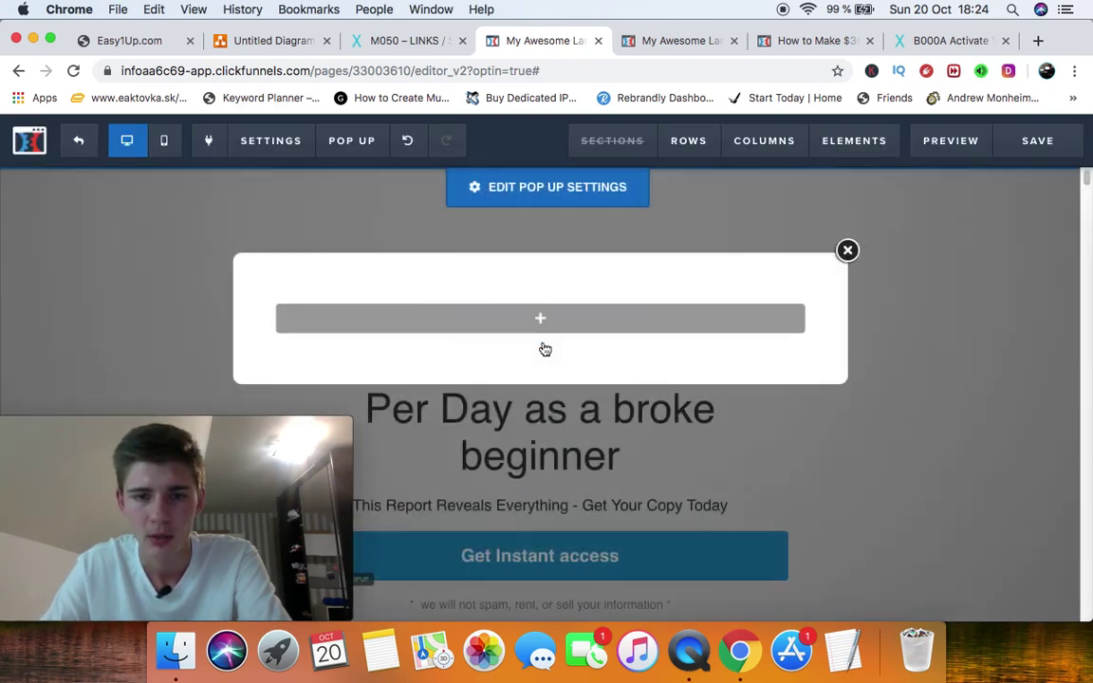
left_click(547, 318)
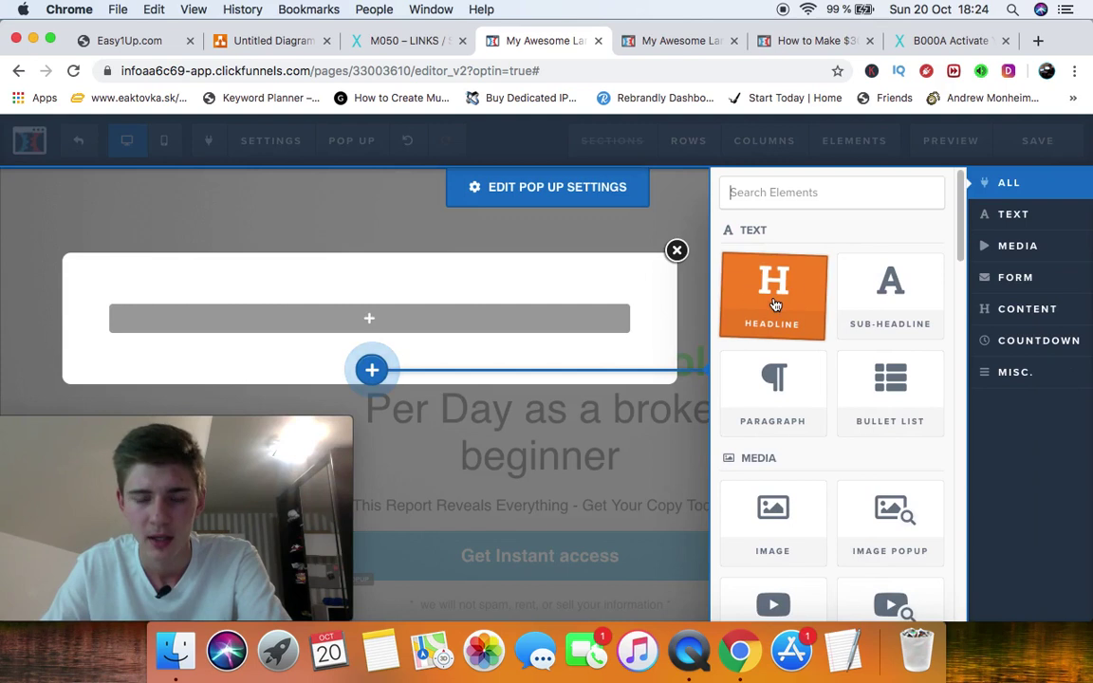
left_click(775, 304)
Retype the pop-up headline as 'Enter your email below' and close the pop-up.
left_click(602, 338)
double_click(599, 329)
triple_click(599, 329)
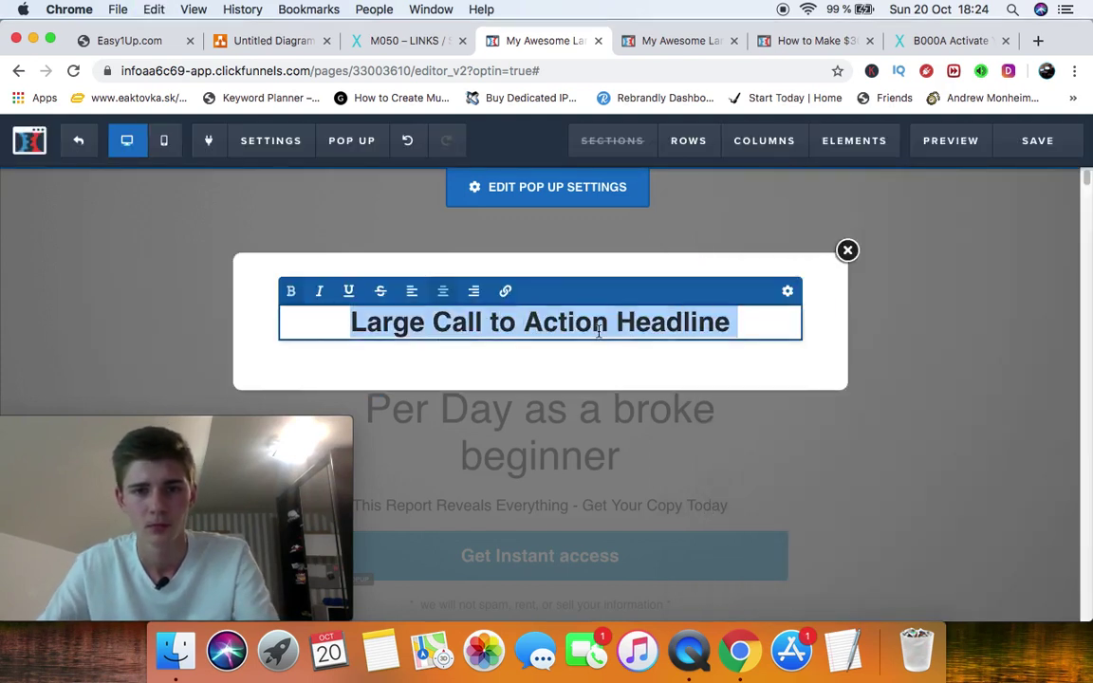
type("Enter your ")
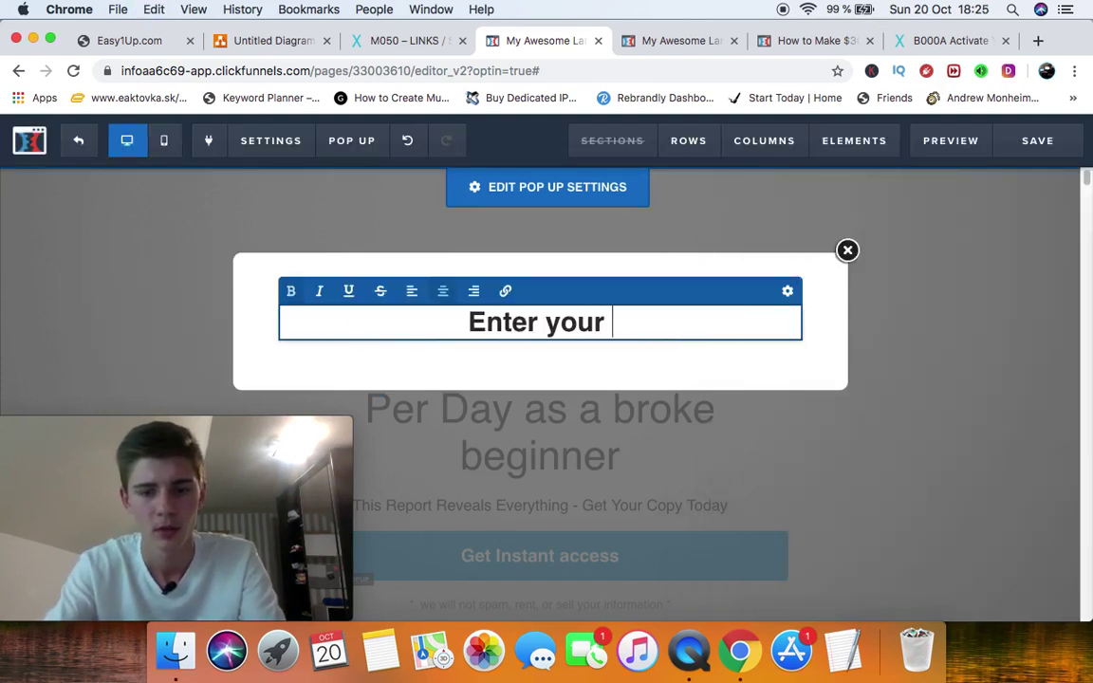
type("email address")
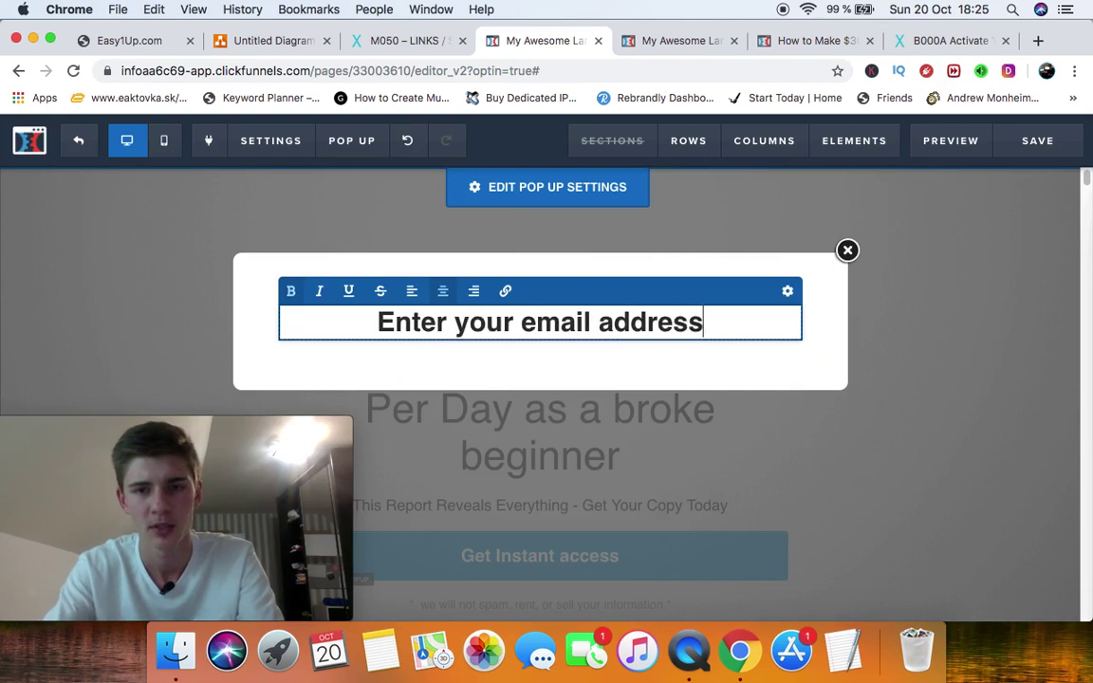
key("BackSpace")
key("BackSpace")
key("BackSpace")
key("BackSpace")
key("BackSpace")
key("BackSpace")
key("BackSpace")
key("BackSpace")
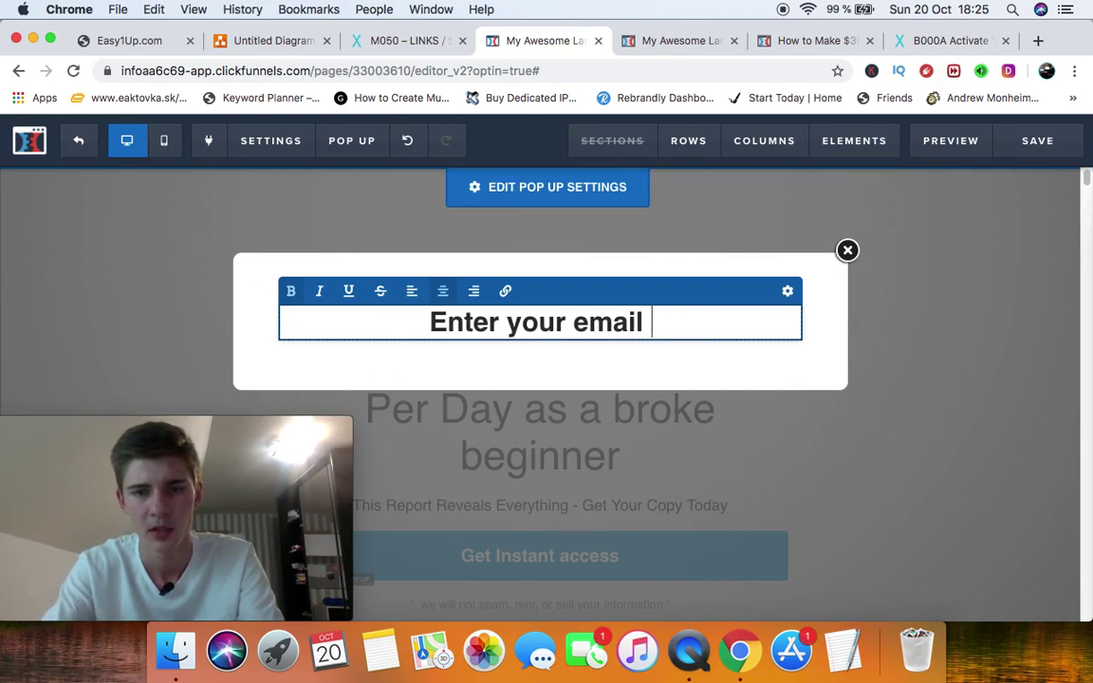
type("below")
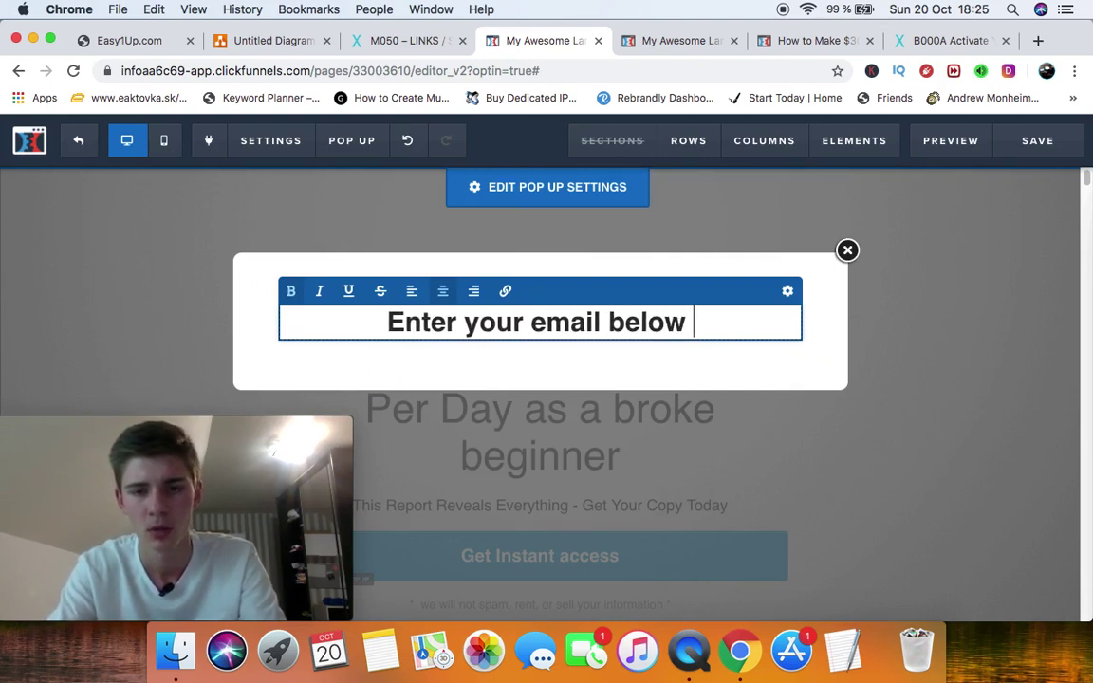
left_click(567, 489)
left_click(351, 141)
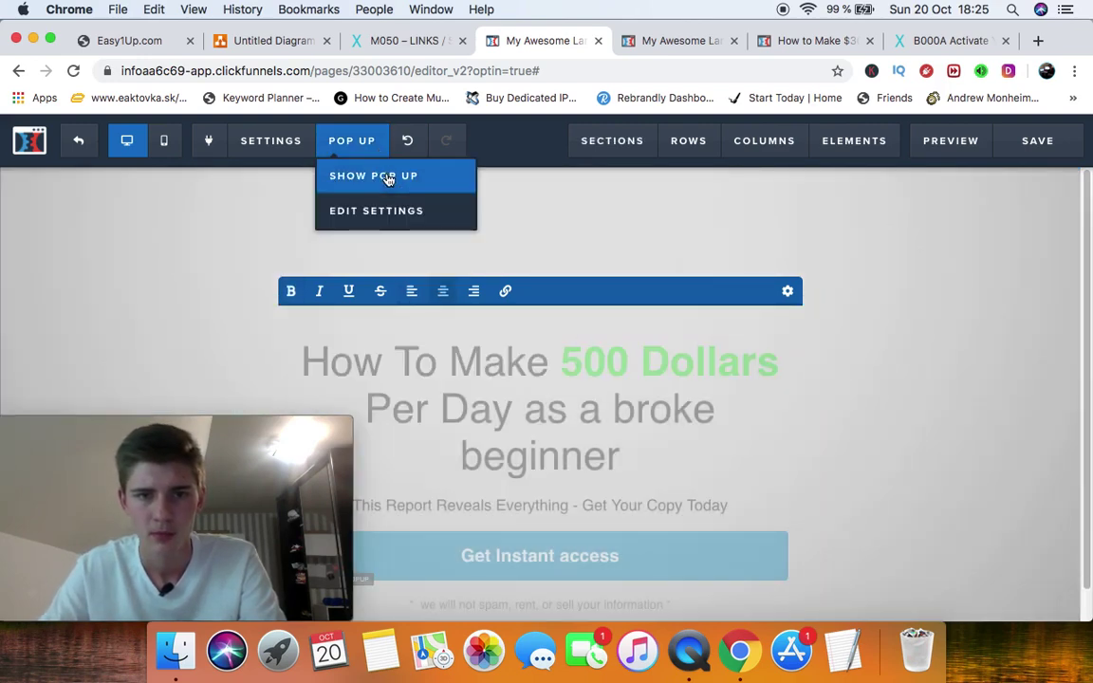
Add an email Input element beneath the pop-up headline.
left_click(388, 179)
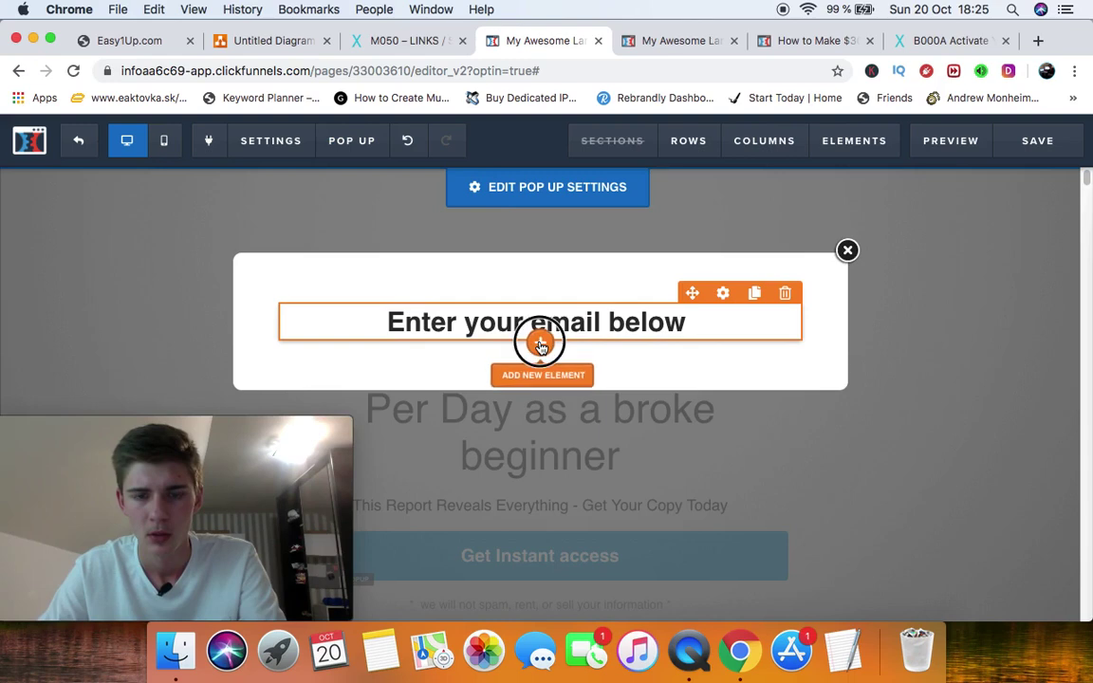
left_click(541, 344)
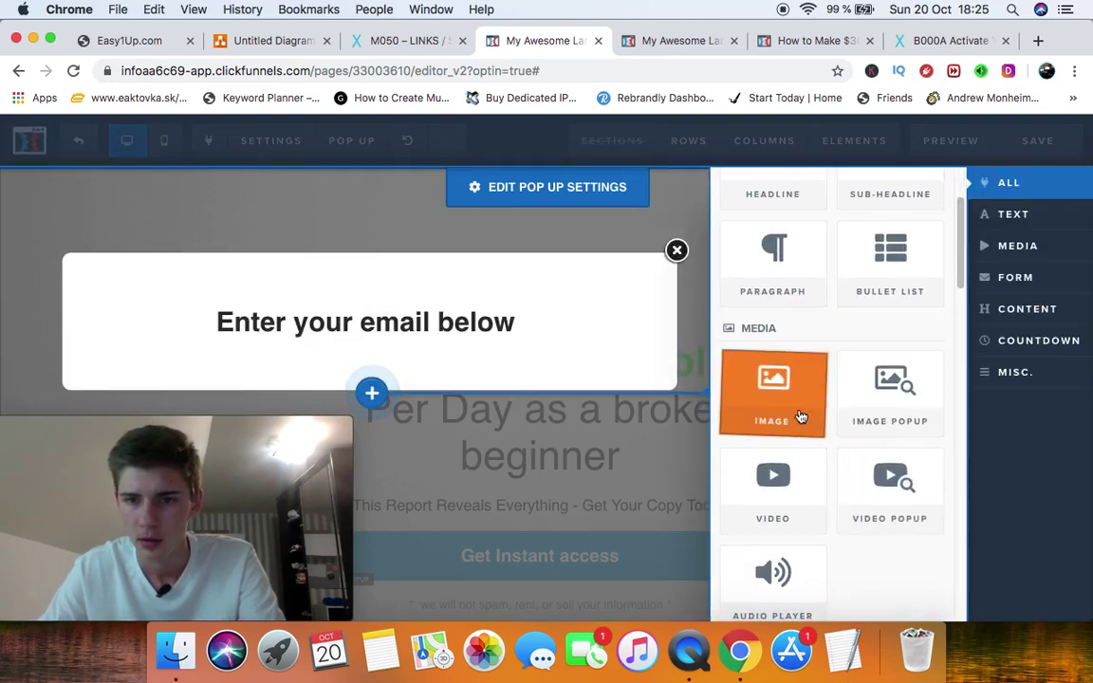
scroll(800, 417, "down", 5)
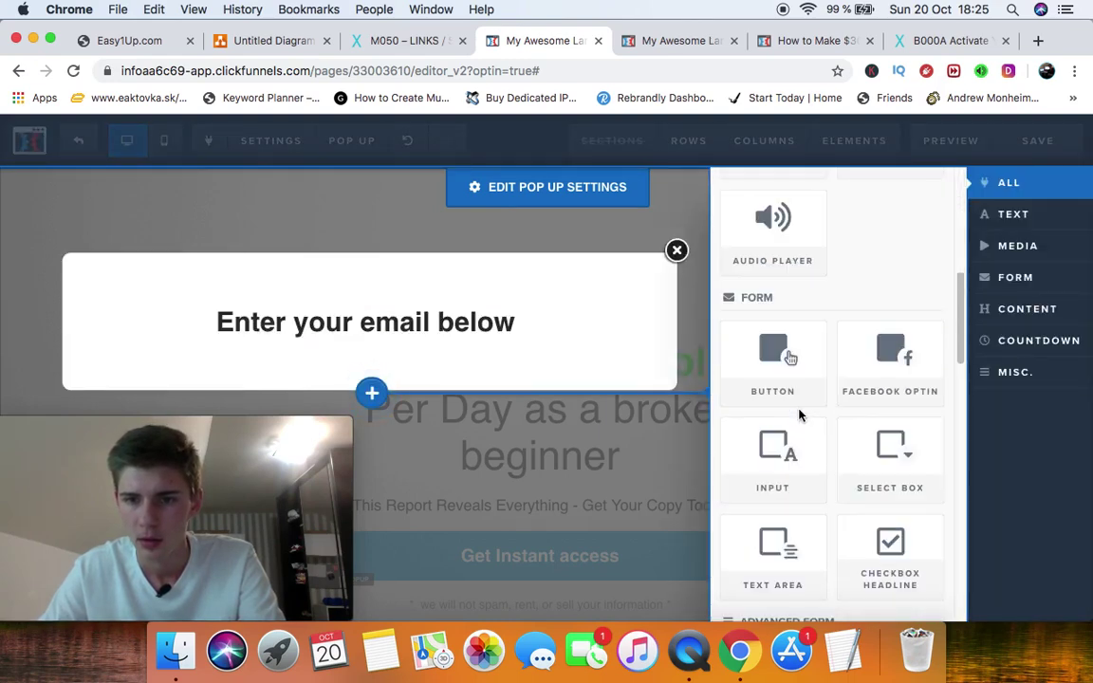
left_click(774, 456)
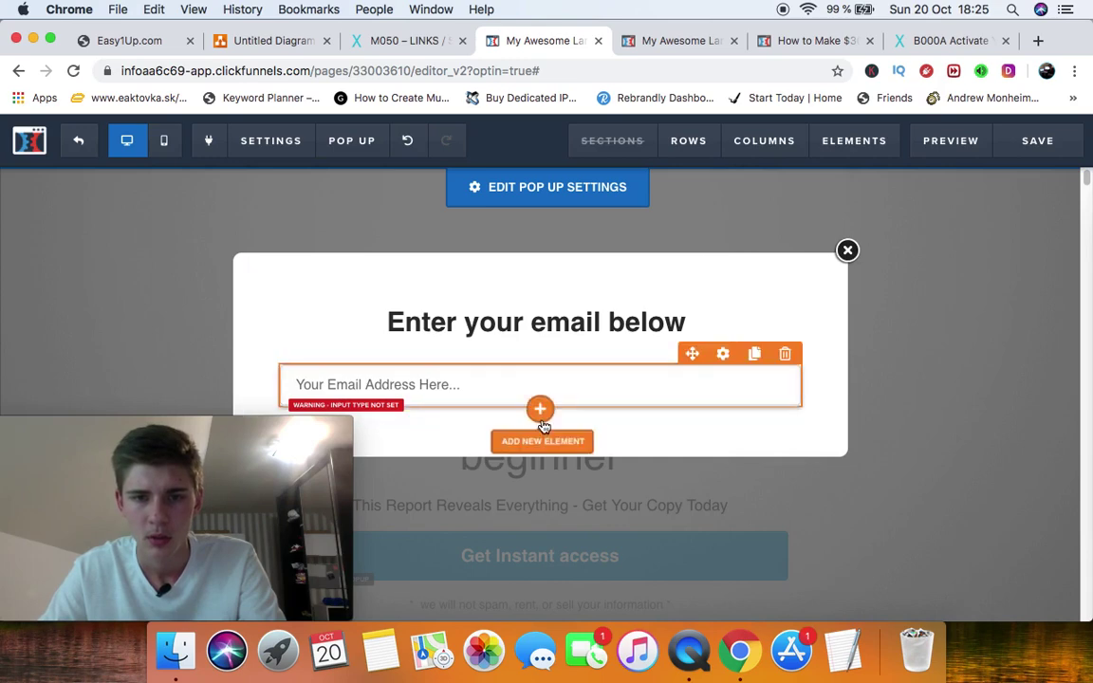
Add a 'Click to Sign Up' button below the email field, set to Fill Width.
left_click(540, 423)
scroll(858, 452, "down", 6)
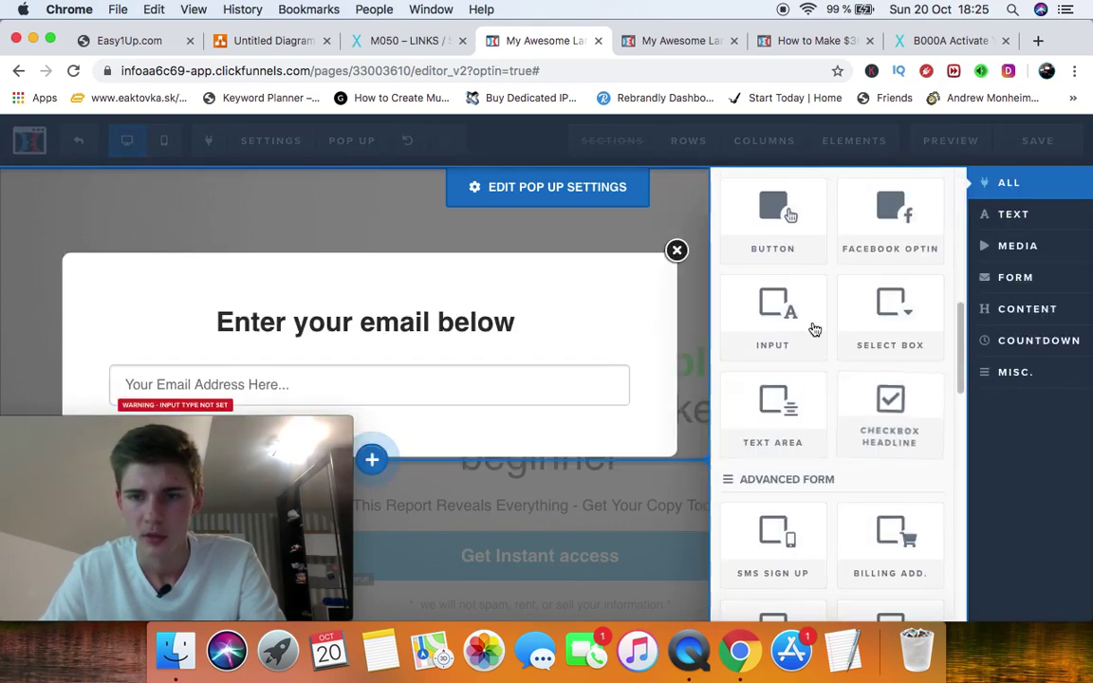
left_click(813, 251)
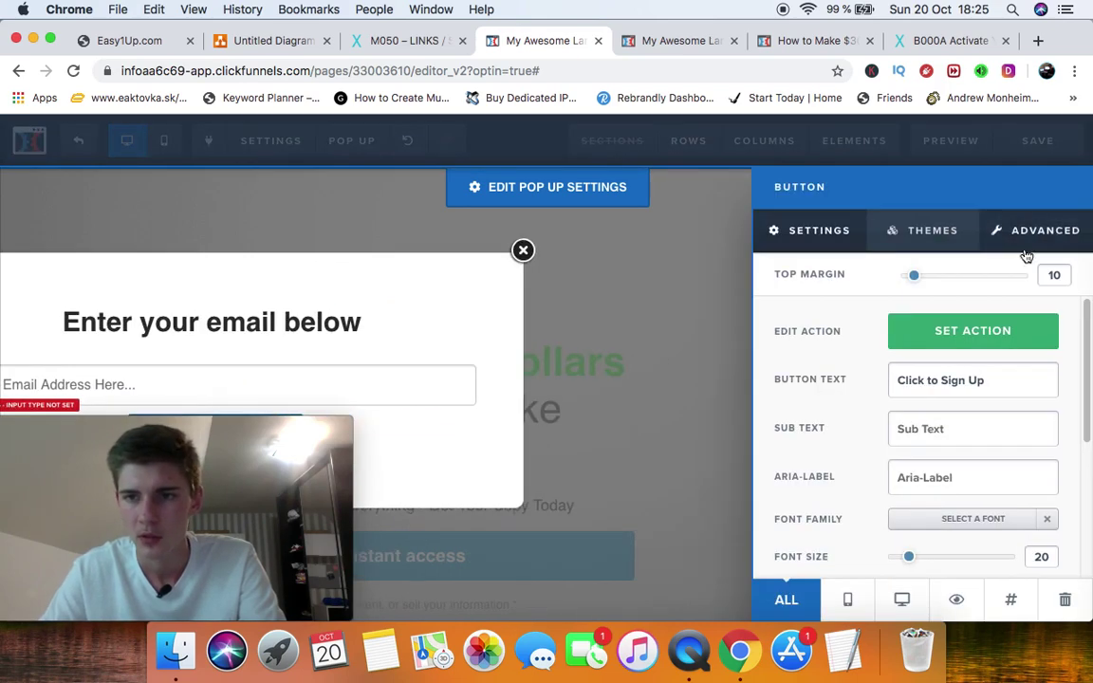
left_click(966, 330)
left_click(957, 343)
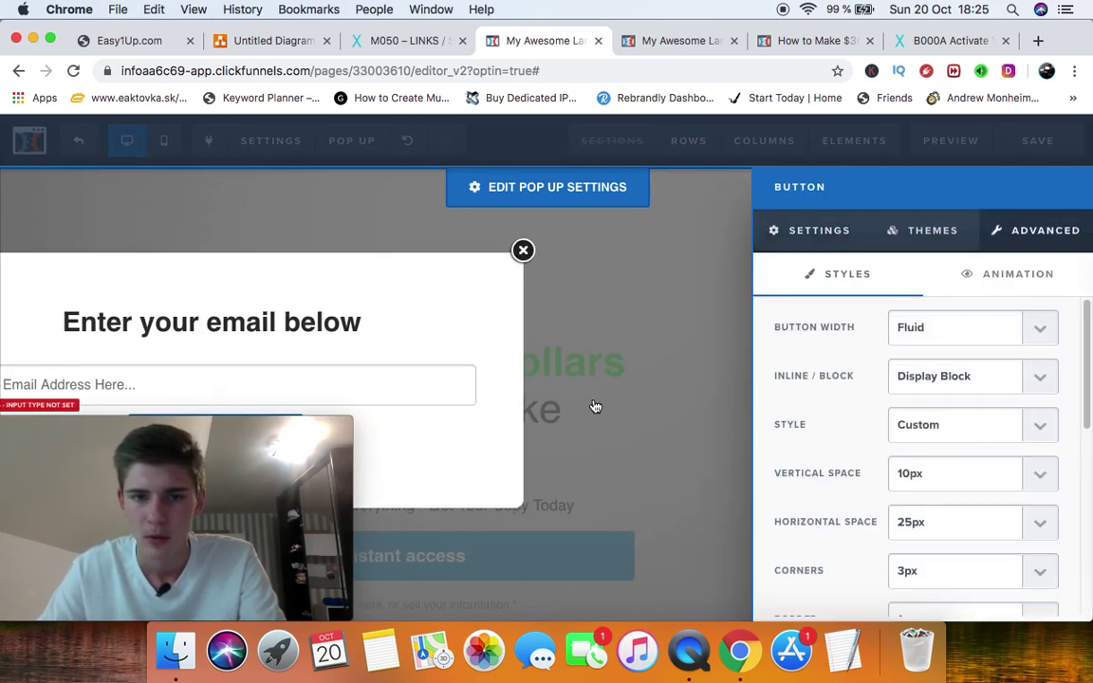
left_click(593, 405)
Close the pop-up, then select and deselect the '500 Dollars' headline on the main page.
left_click(849, 246)
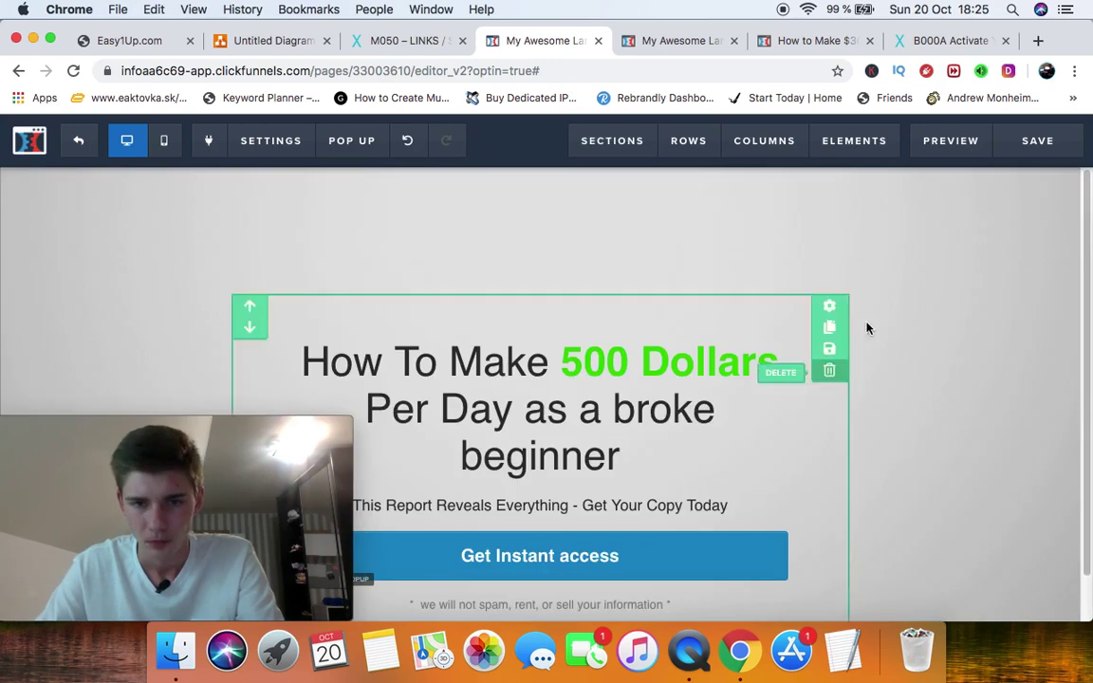
scroll(805, 313, "down", 1)
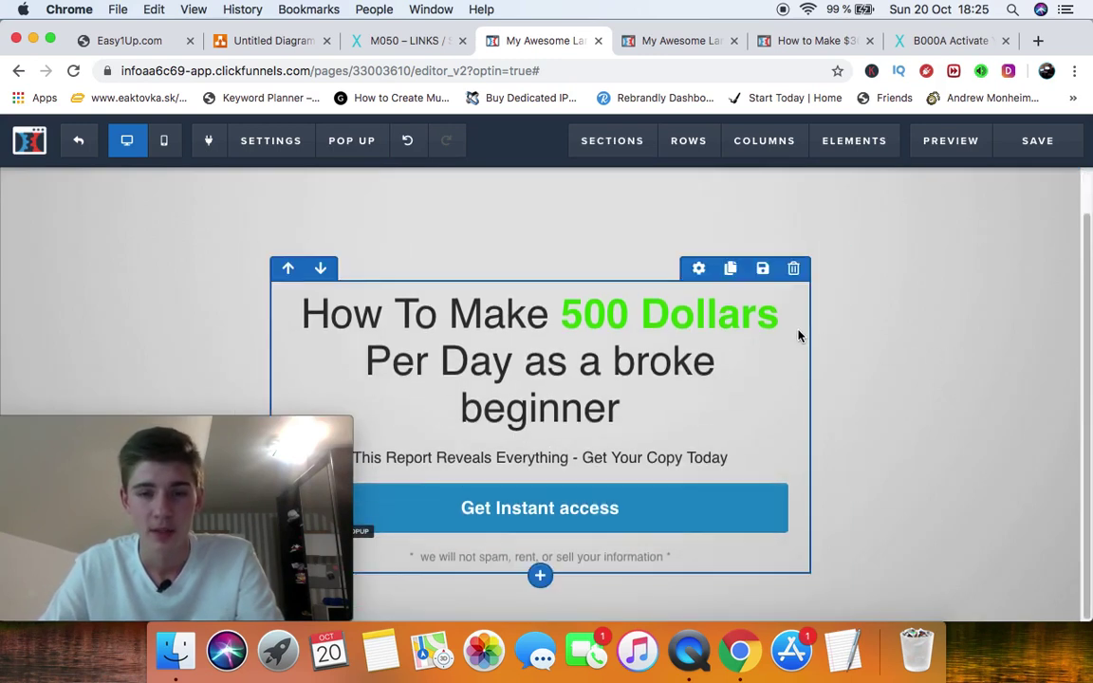
scroll(683, 371, "up", 1)
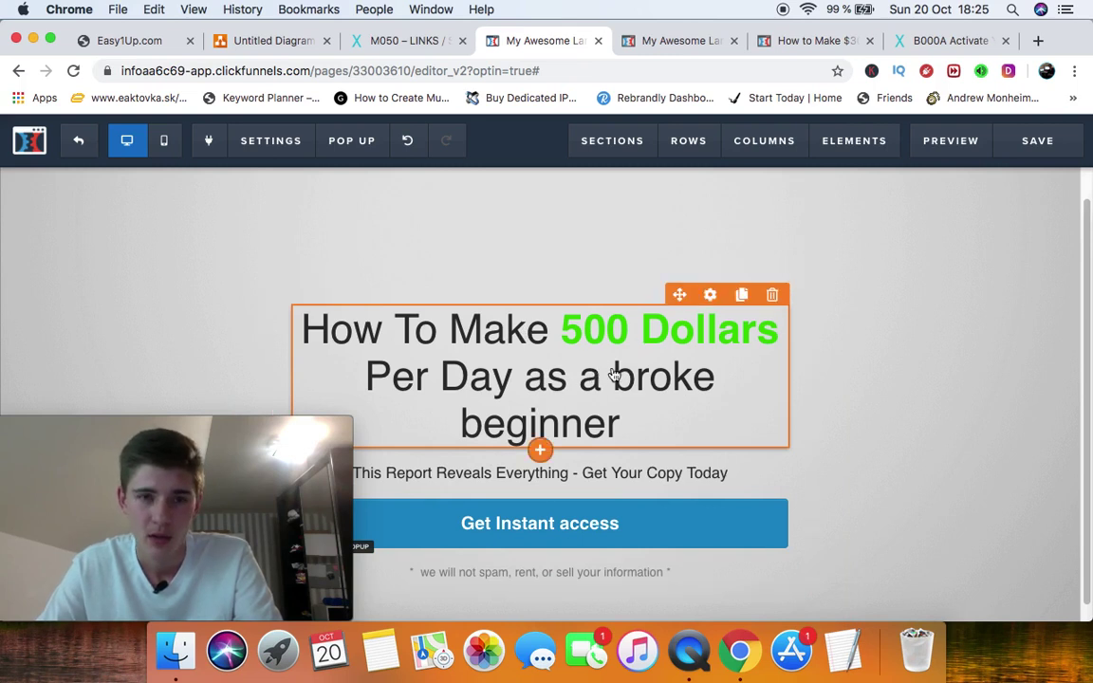
left_click(315, 332)
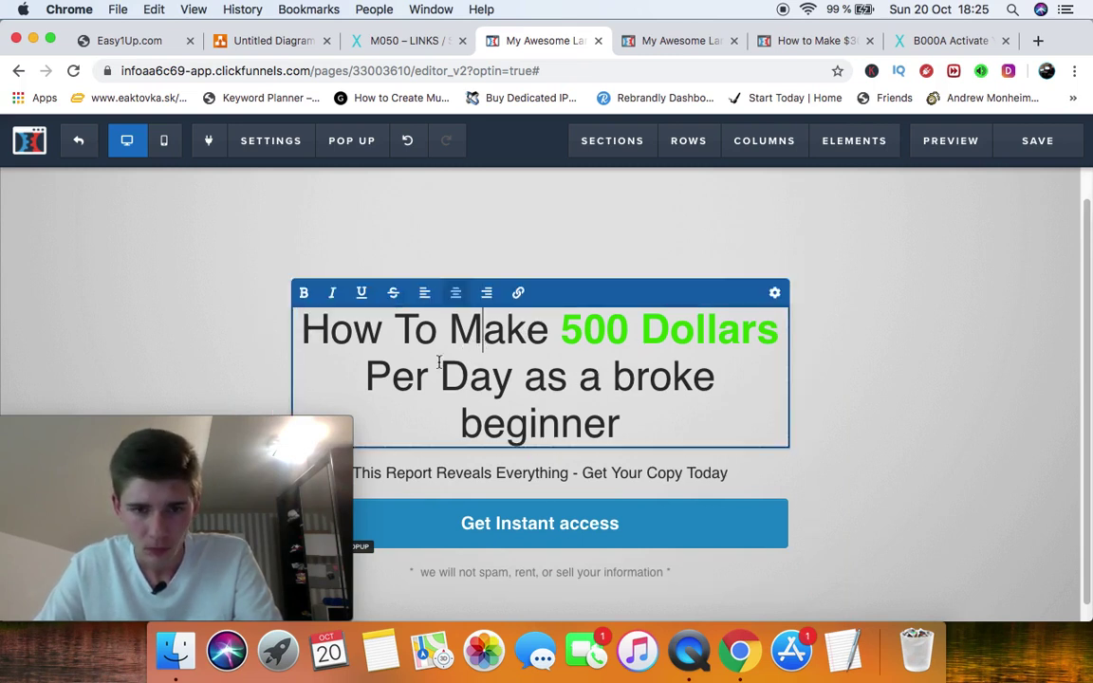
left_click_drag(265, 311, 662, 427)
left_click(892, 313)
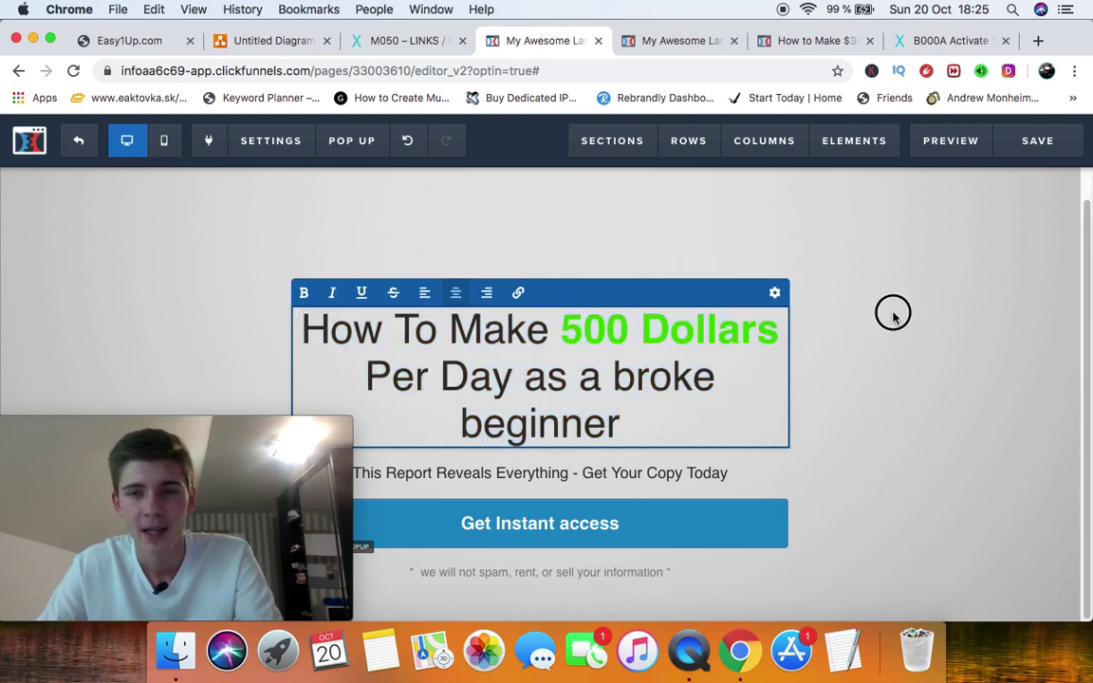
Save the Optin page and dismiss the SEO Meta Data settings.
left_click(1037, 143)
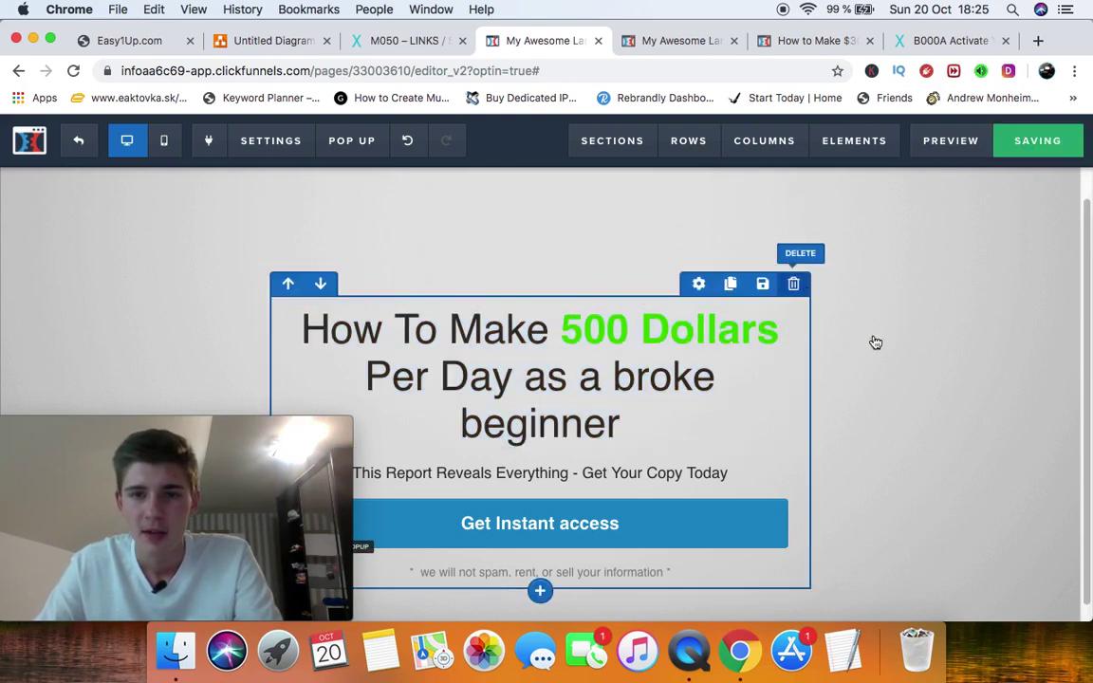
scroll(869, 466, "down", 3)
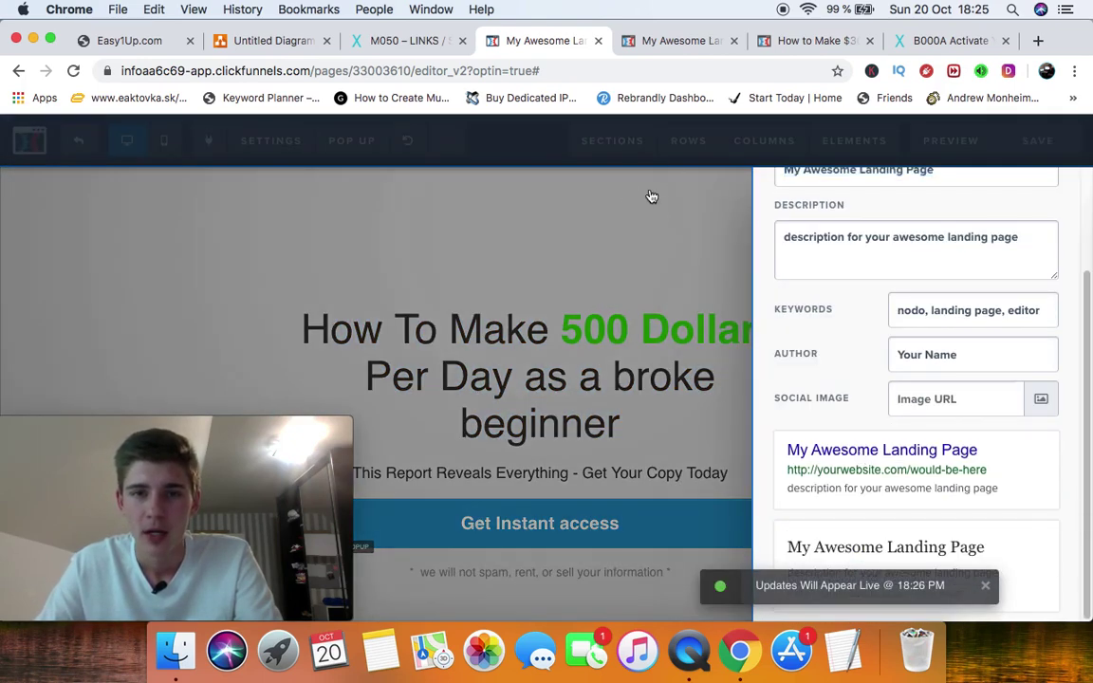
left_click(647, 260)
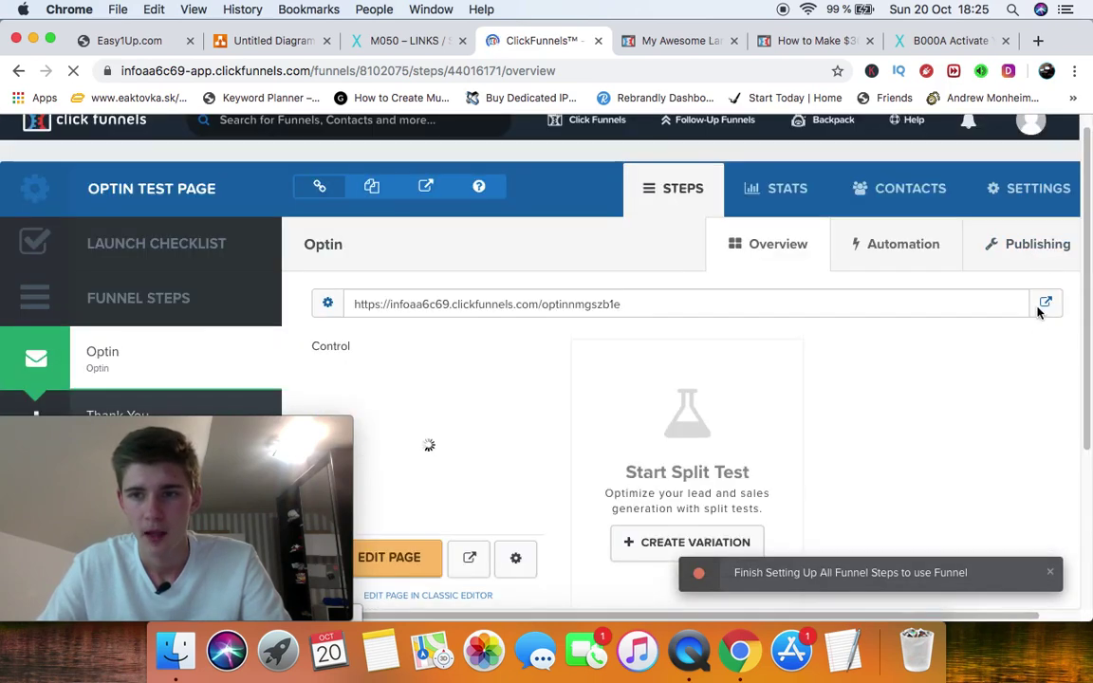
Test the live opt-in page: open Get Instant access, enter 'hshs' as email, then close the popup and tab.
left_click(1048, 304)
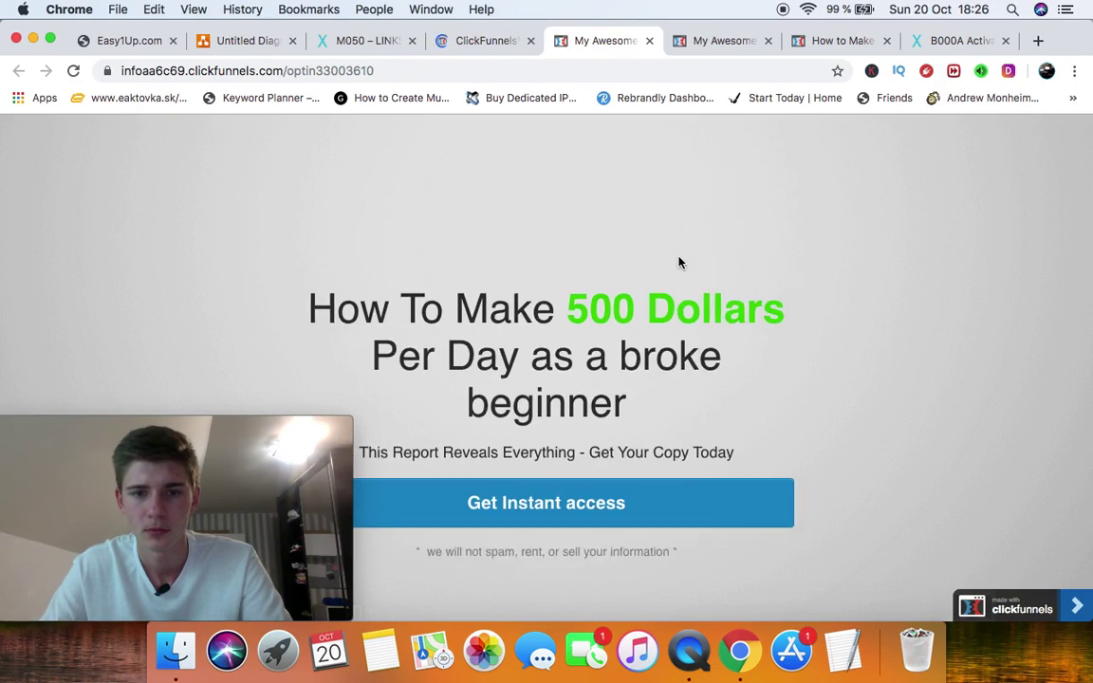
left_click(574, 506)
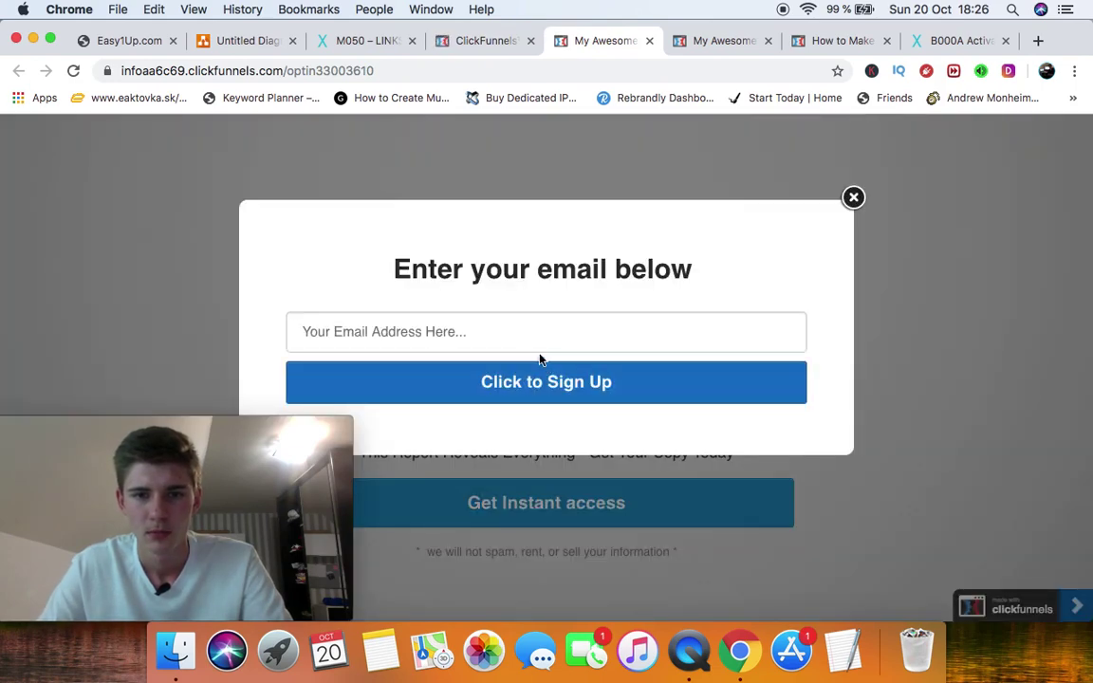
type("hshs")
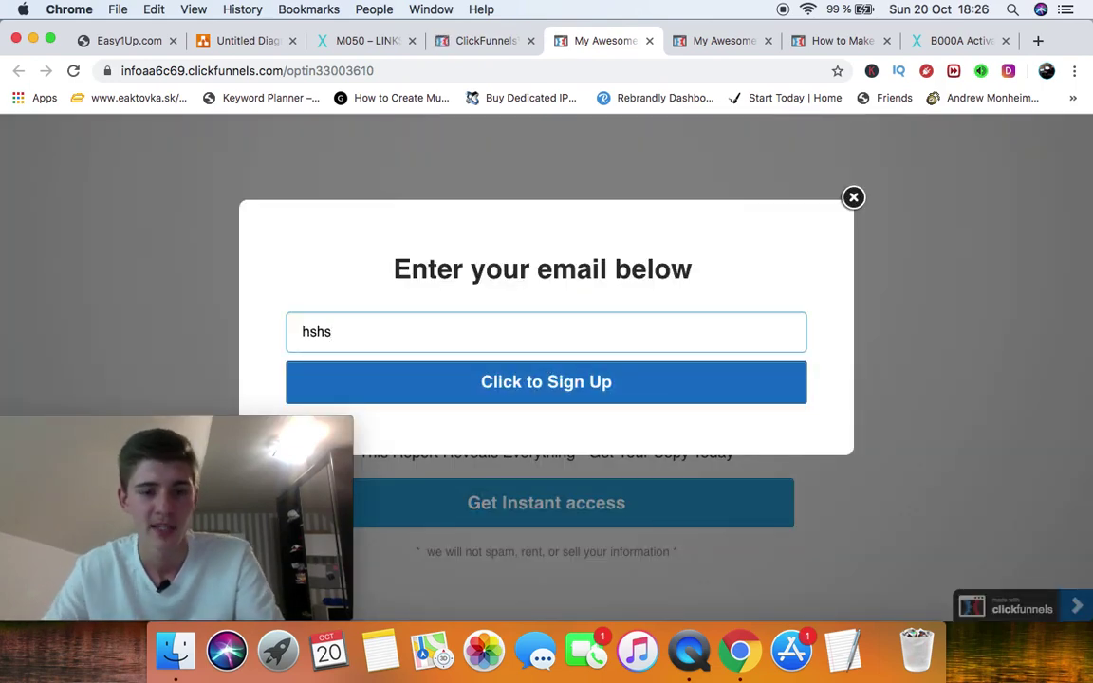
left_click(853, 197)
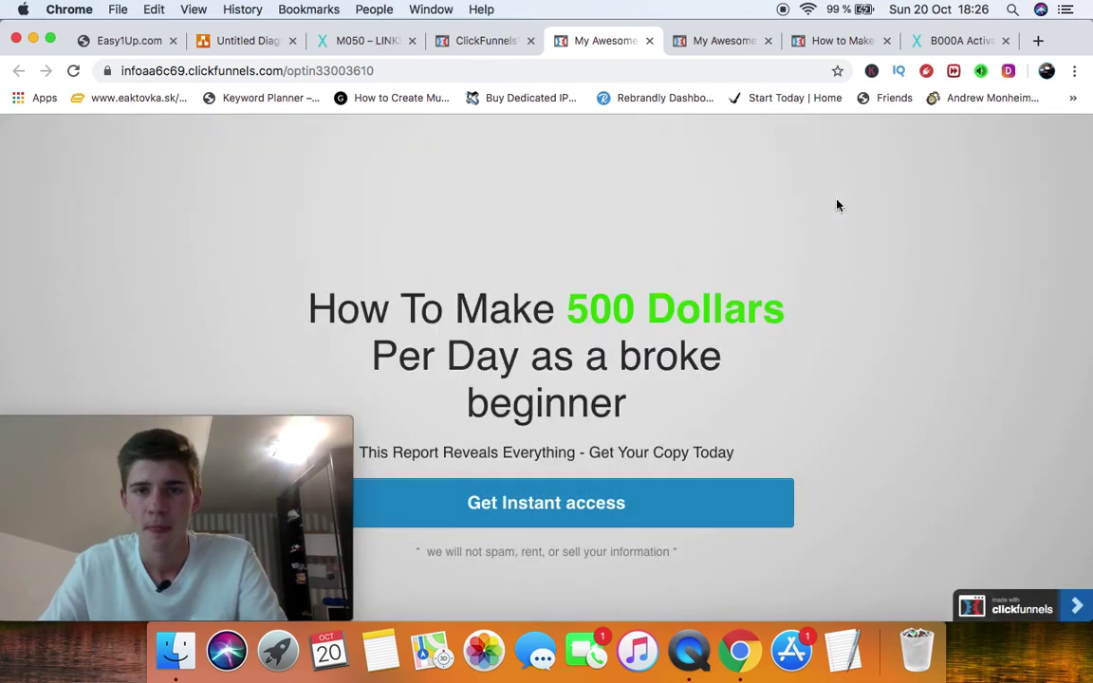
left_click(651, 41)
Glance at the other open landing page tabs, then return to the ClickFunnels tab.
left_click(615, 41)
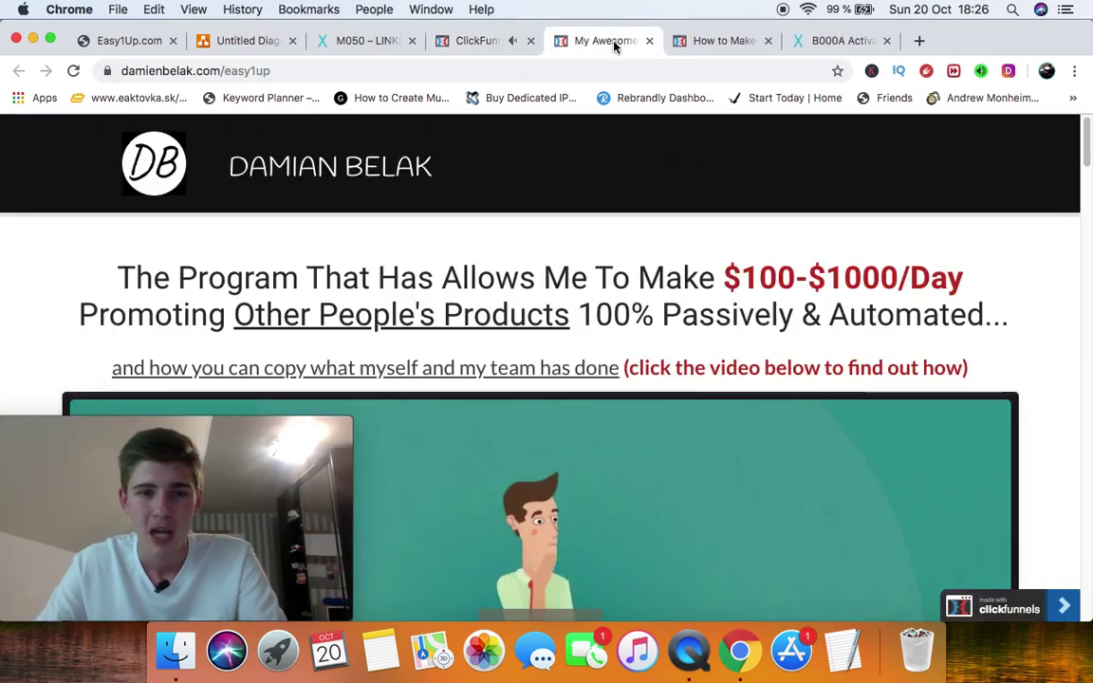
left_click(706, 41)
left_click(455, 41)
Go to Funnels from the Click Funnels menu and scroll through the list of all funnels.
mouse_move(594, 134)
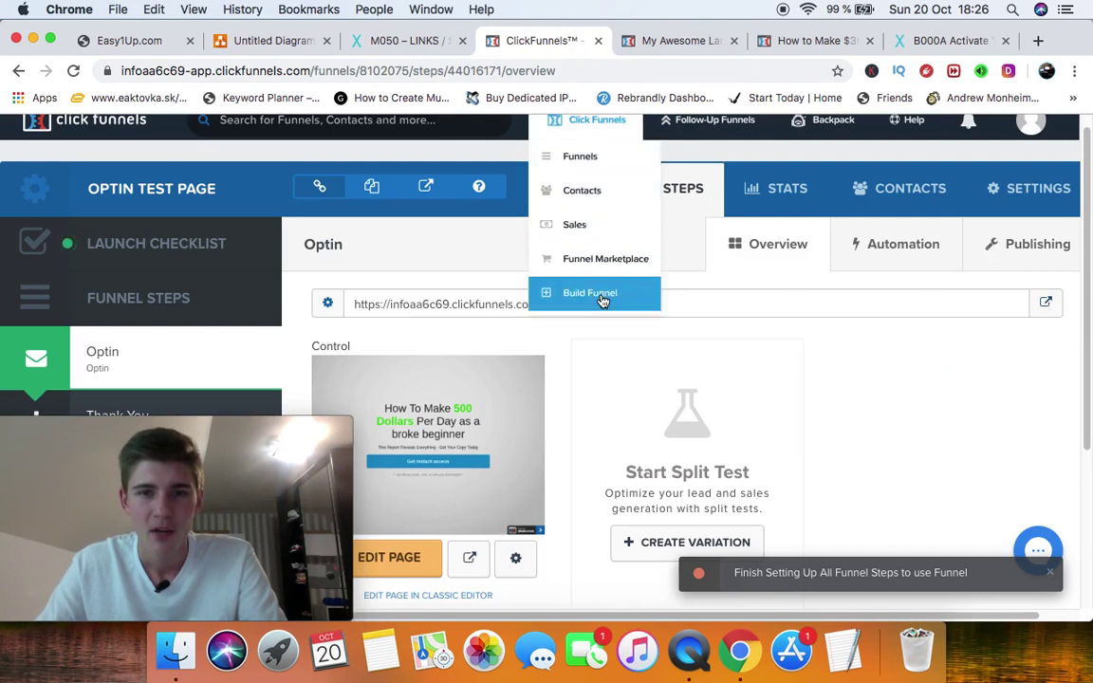
left_click(595, 169)
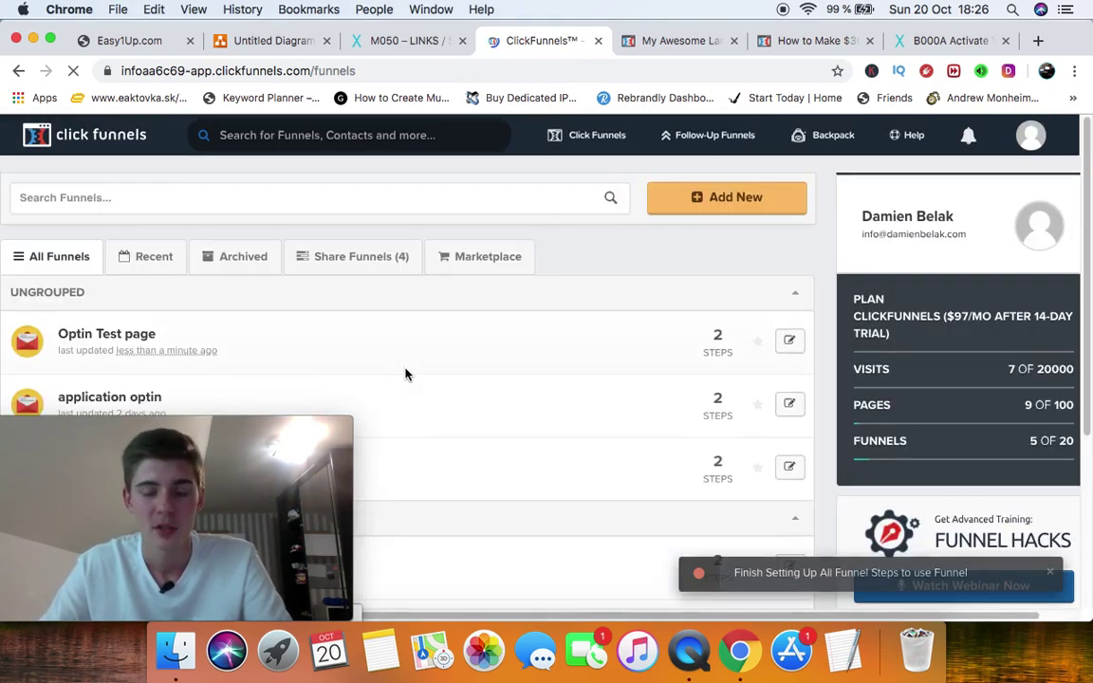
scroll(413, 355, "down", 1)
scroll(412, 356, "down", 5)
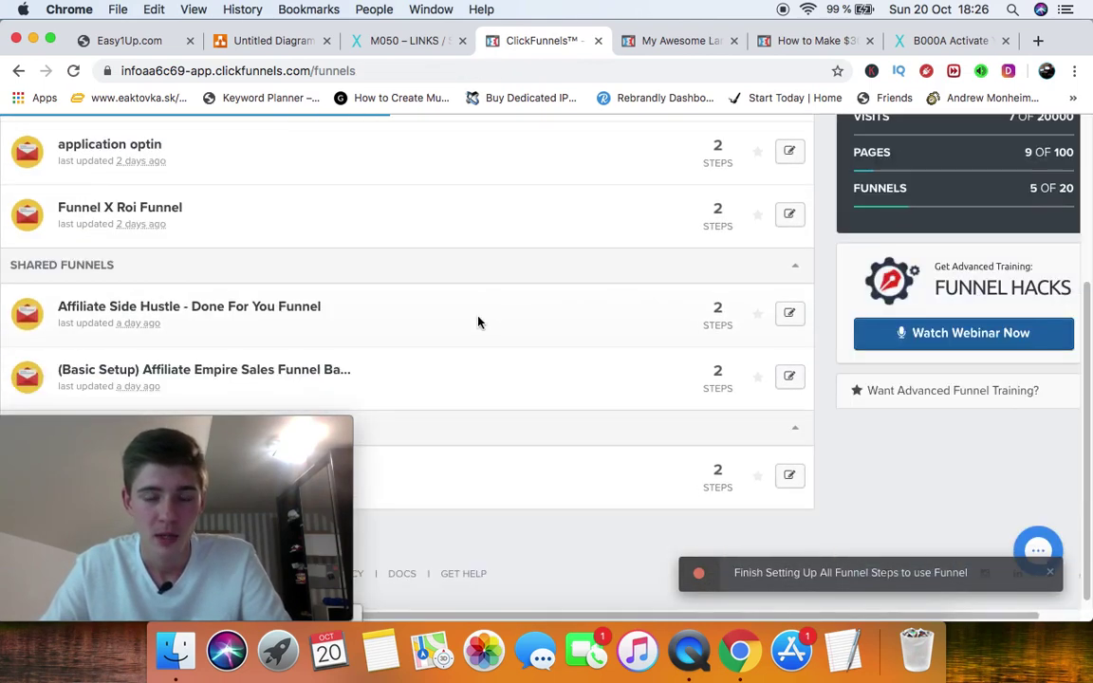
scroll(247, 317, "down", 1)
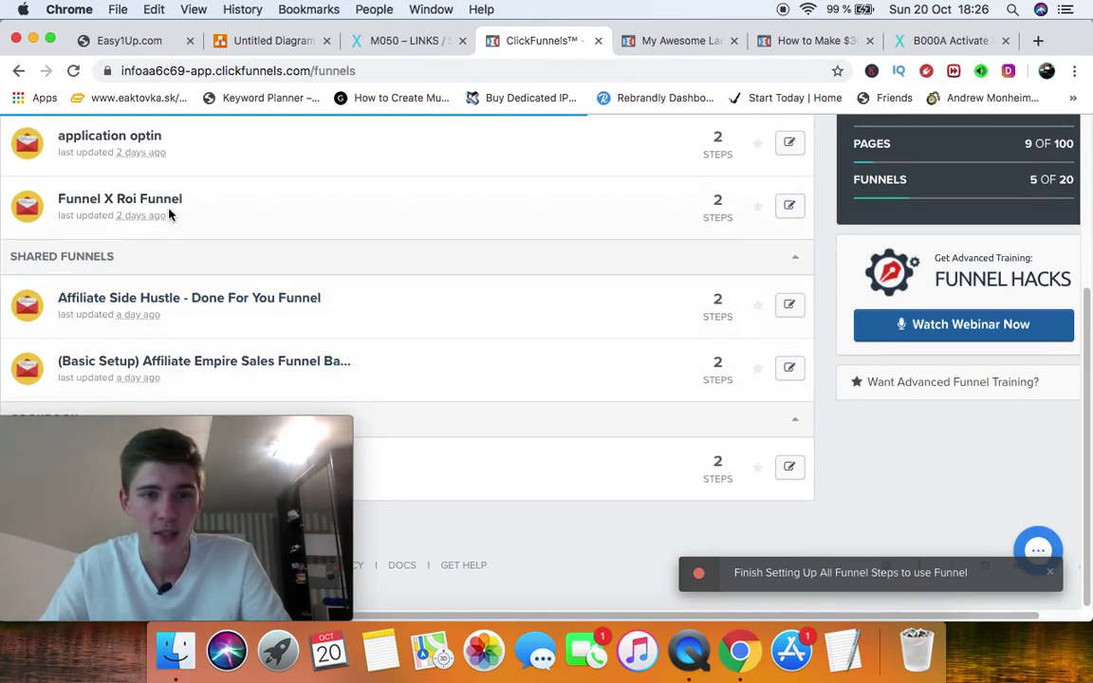
Open Funnel X Roi Funnel and select its Bridge Page step.
left_click(158, 210)
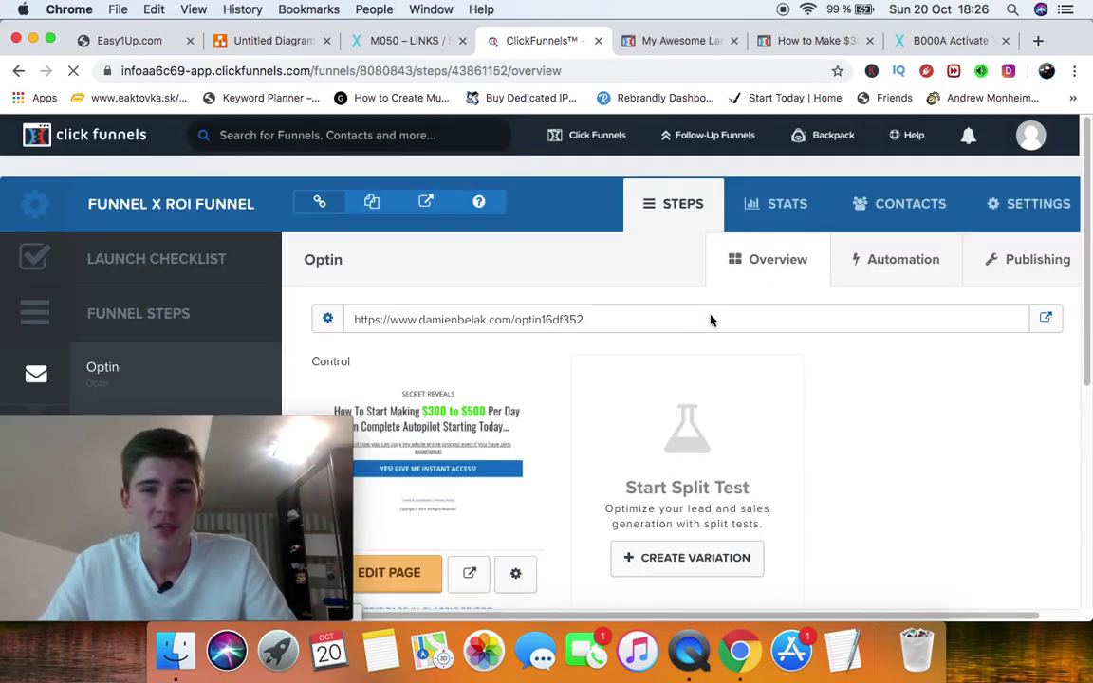
scroll(570, 426, "down", 3)
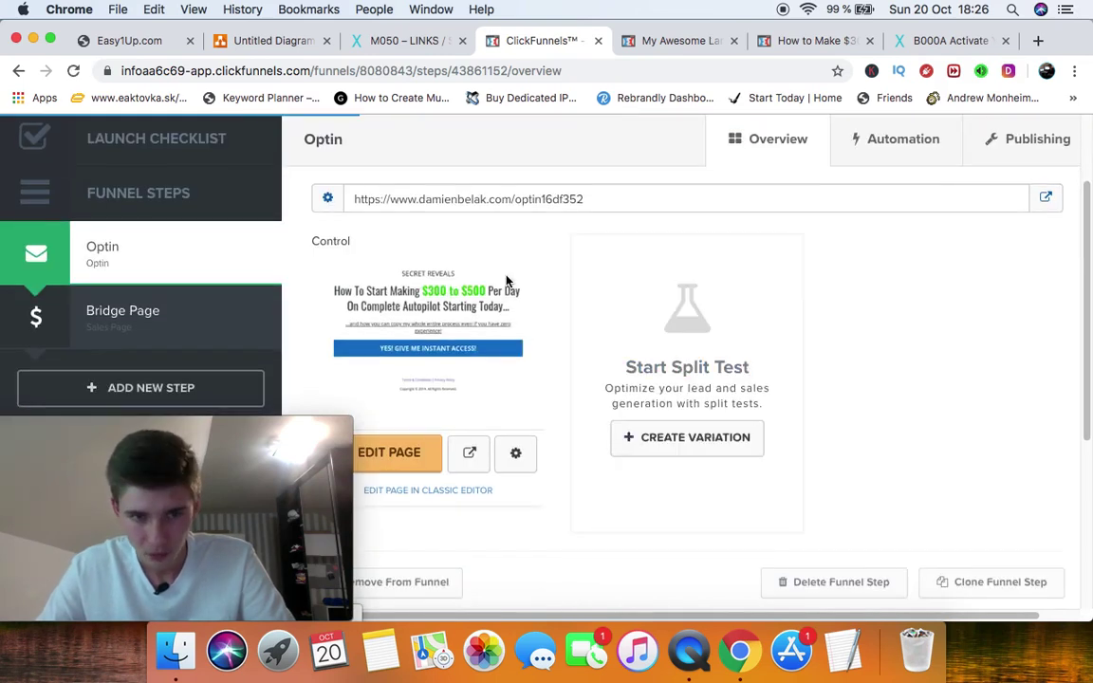
left_click(189, 346)
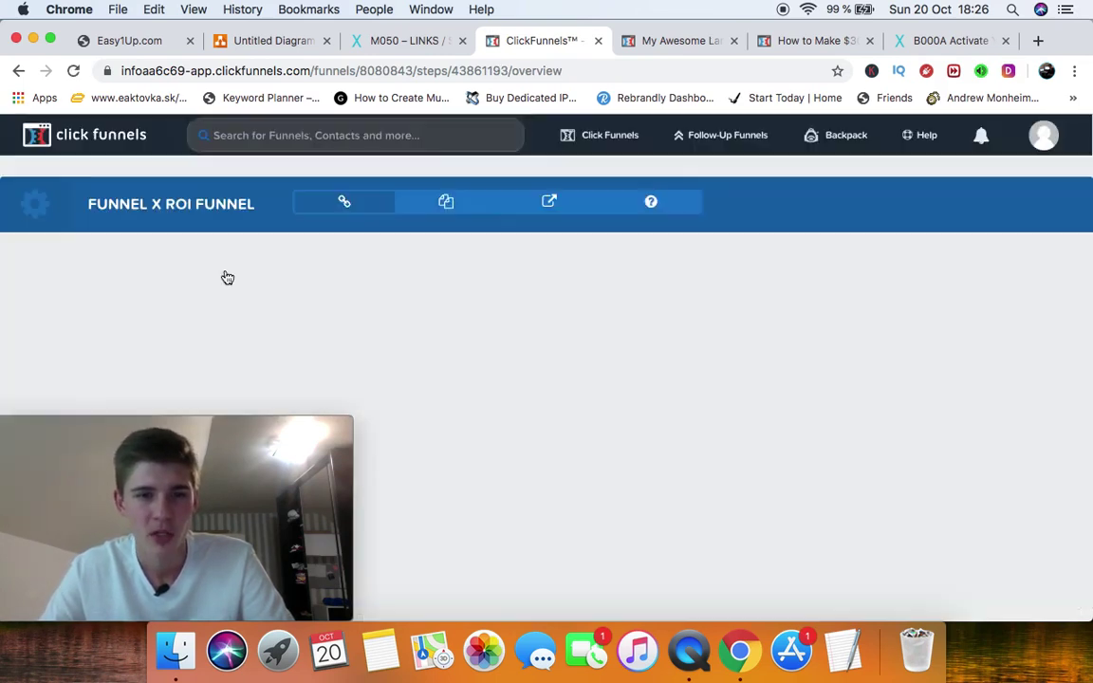
scroll(492, 163, "down", 5)
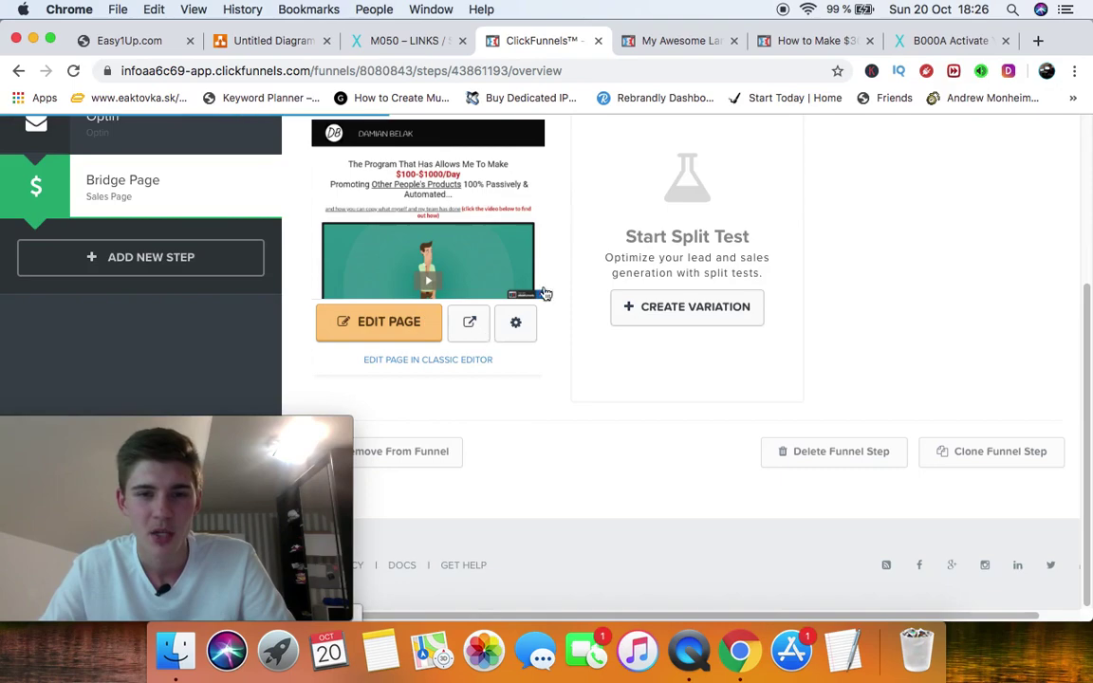
scroll(1061, 269, "up", 5)
Open the live Bridge Page in a new tab and scroll through the easy1up sales page.
left_click(1049, 226)
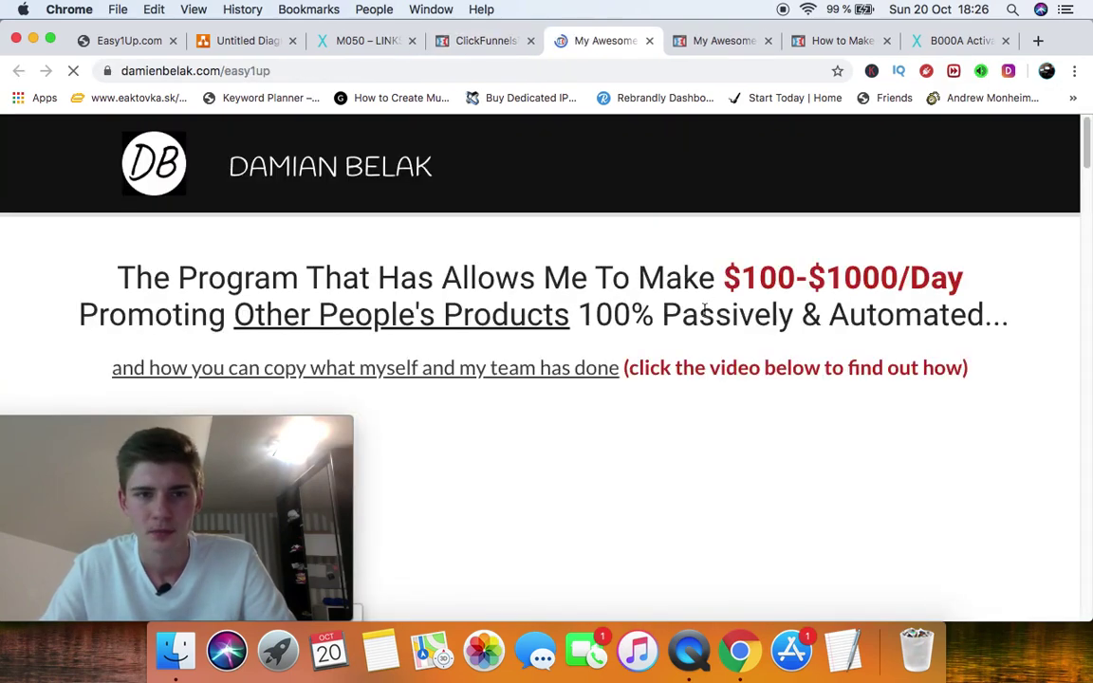
scroll(712, 283, "down", 5)
scroll(641, 247, "down", 20)
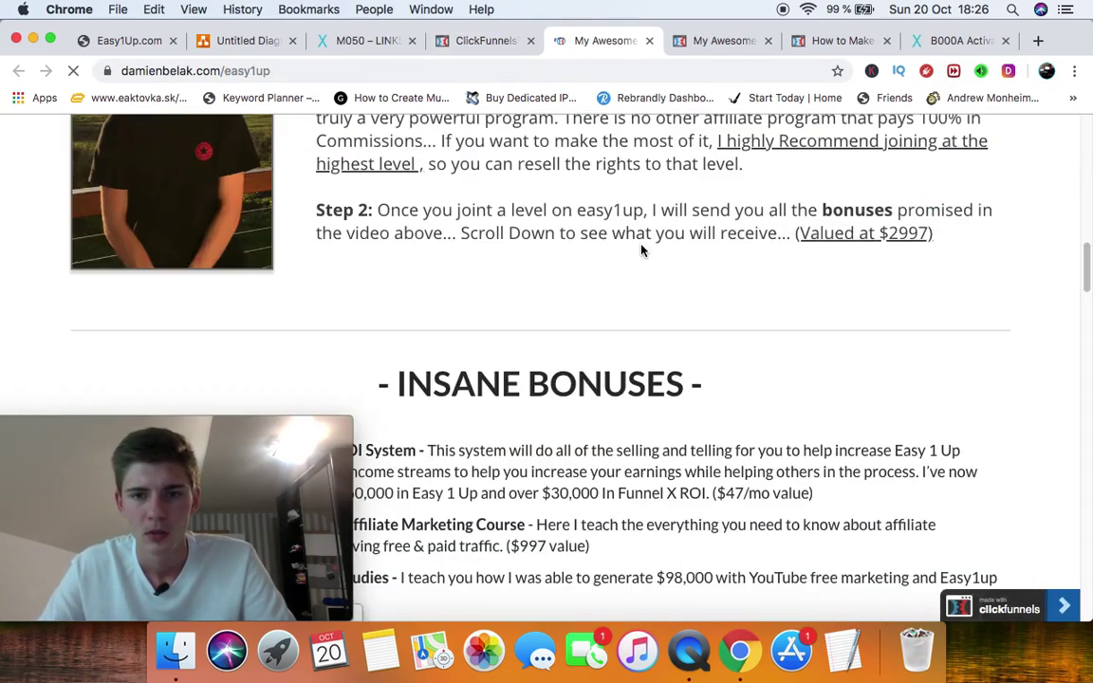
scroll(644, 259, "up", 20)
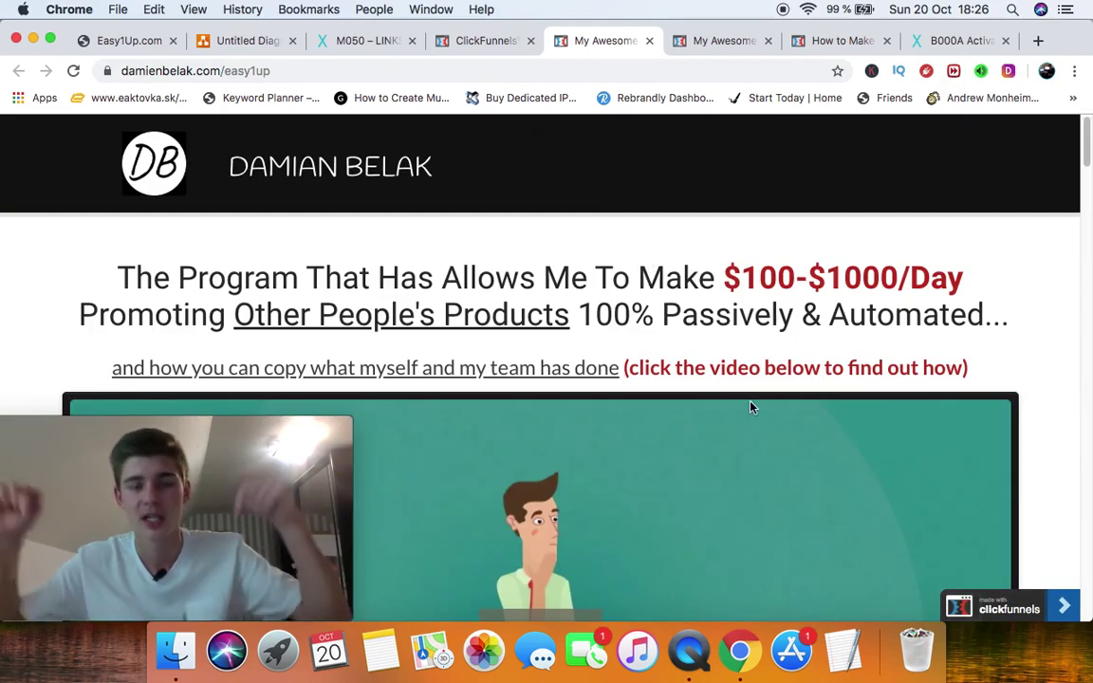
Return to the ClickFunnels tab showing Funnel X Roi Funnel's Bridge Page step overview.
left_click(485, 41)
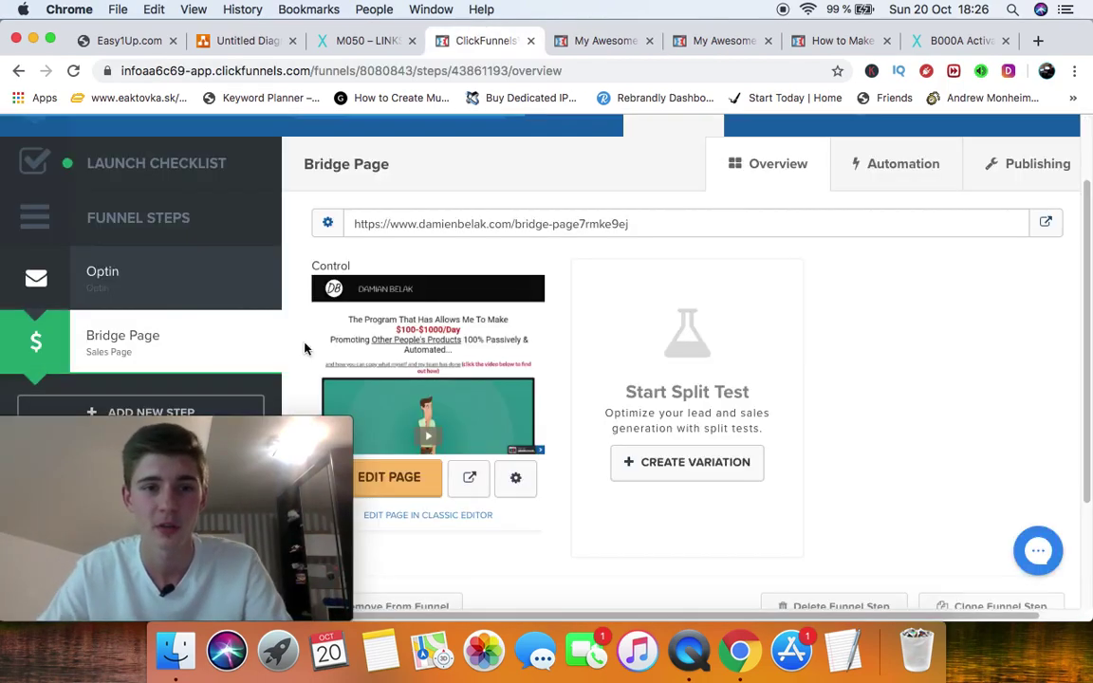